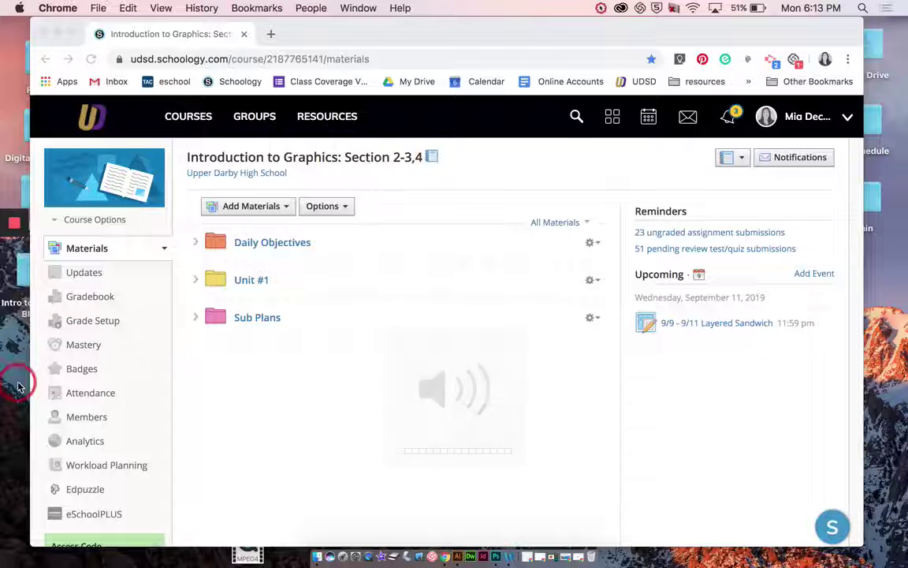
# Step: Open the Unit #1 materials folder and scroll down to the 9/9 - 9/11 Layered Sandwich assignment
pyautogui.click(202, 395)
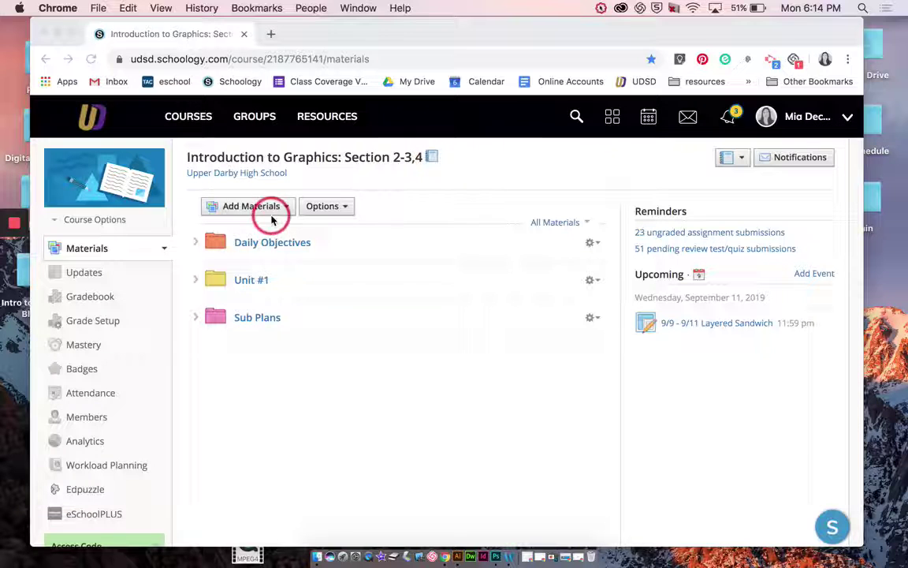
pyautogui.click(253, 285)
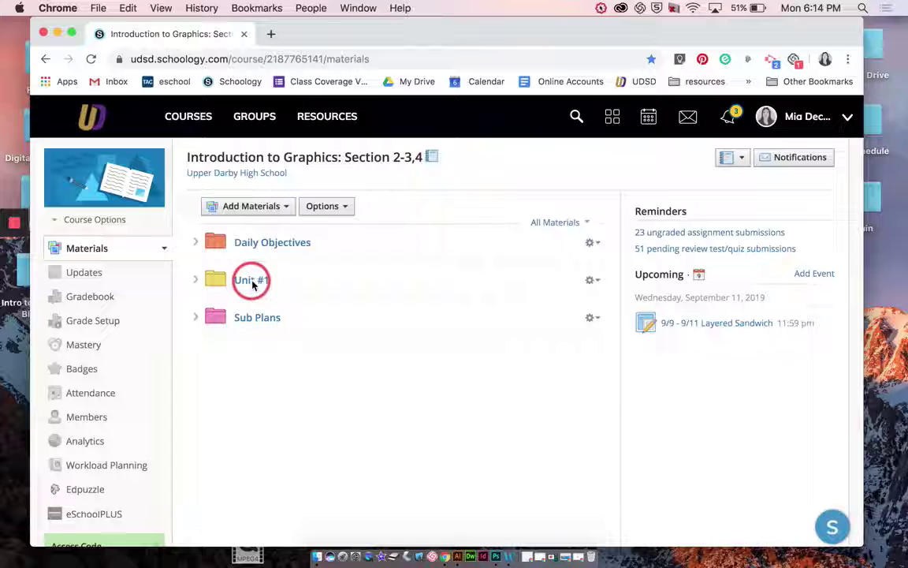
pyautogui.click(253, 285)
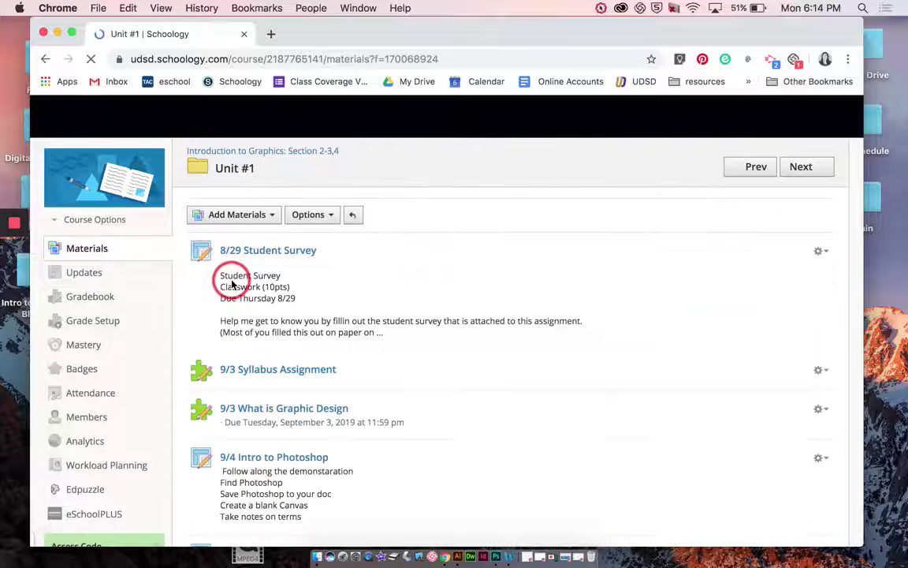
pyautogui.scroll(-8, 310, 304)
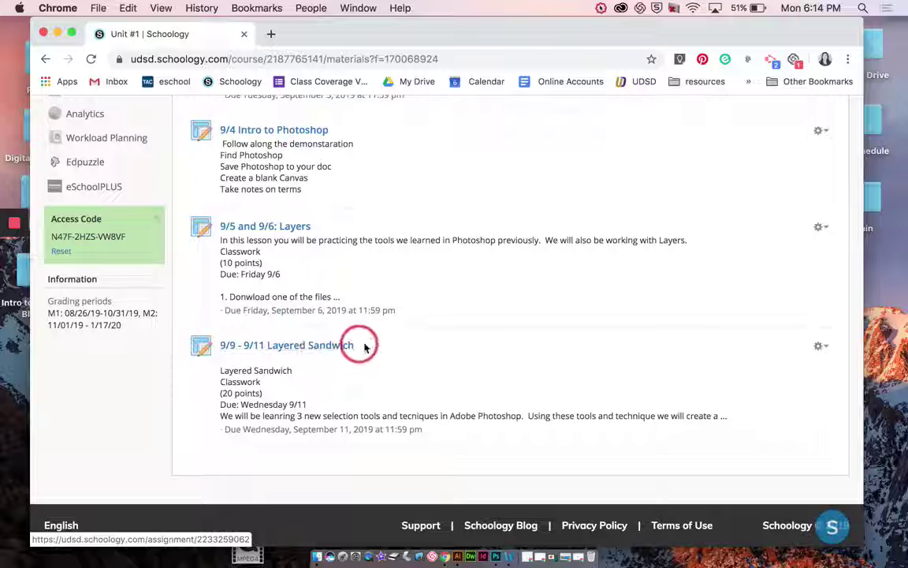
# Step: Open the 9/9 - 9/11 Layered Sandwich assignment, scroll to its attachments, and shift Chrome right
pyautogui.click(324, 345)
pyautogui.scroll(-1, 314, 330)
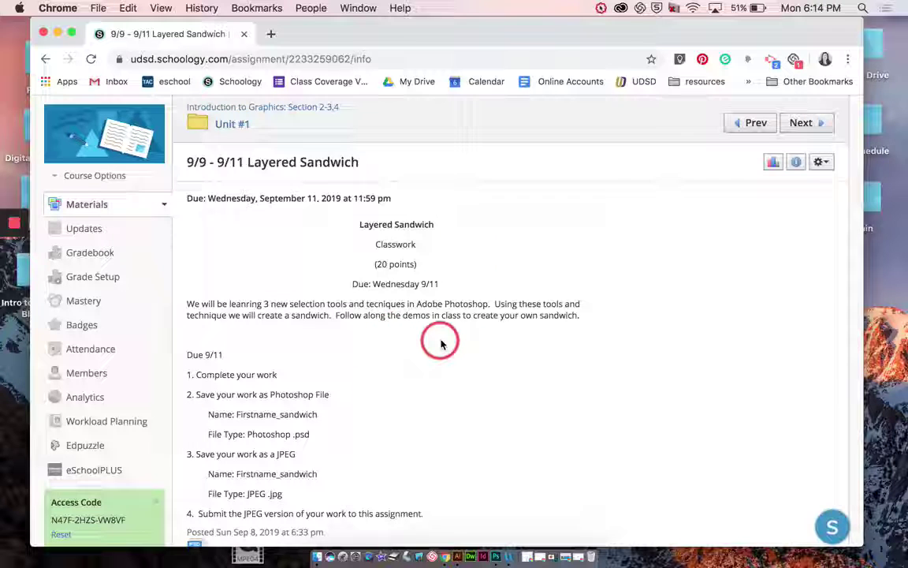
pyautogui.scroll(-3, 440, 341)
pyautogui.scroll(-5, 441, 344)
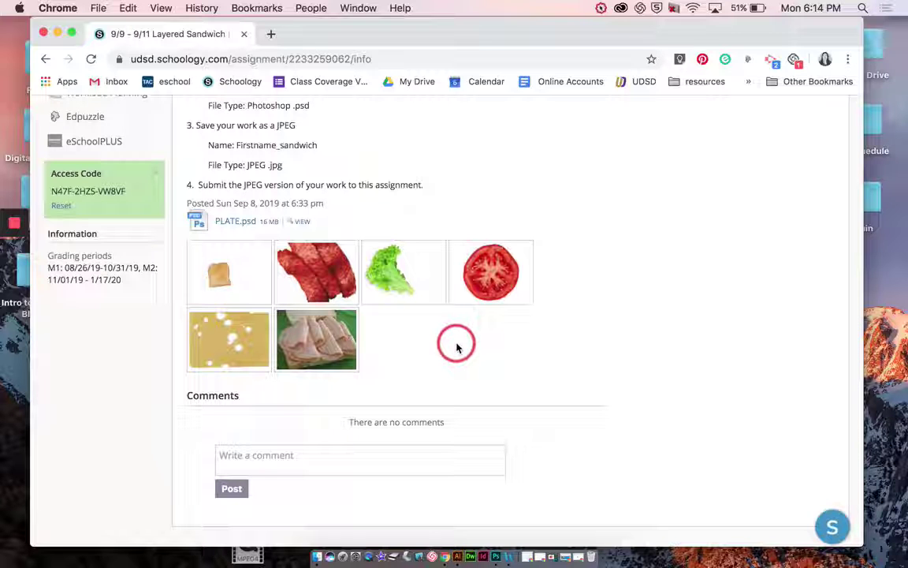
pyautogui.moveTo(437, 36); pyautogui.dragTo(482, 31)
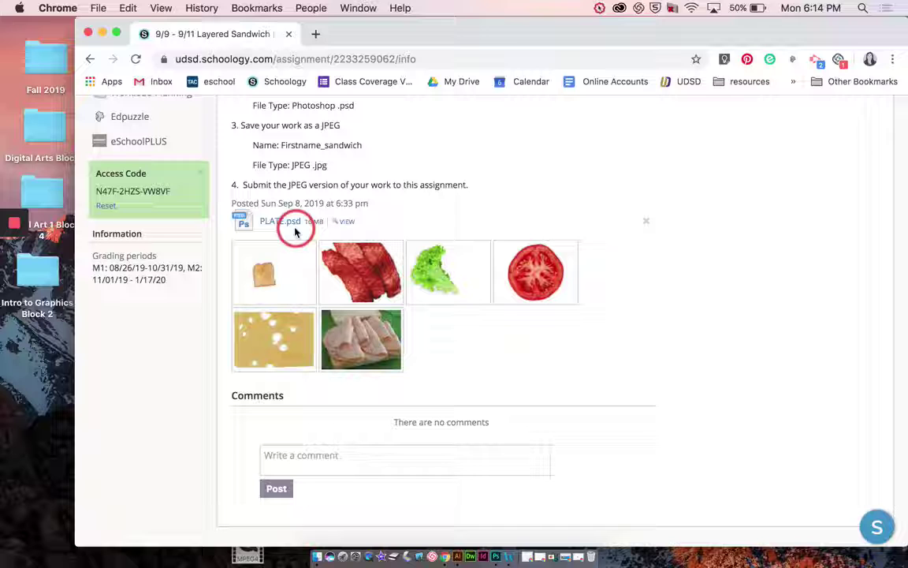
# Step: Download PLATE.psd and drag the resulting PLATE (2).psd onto the desktop
pyautogui.click(285, 224)
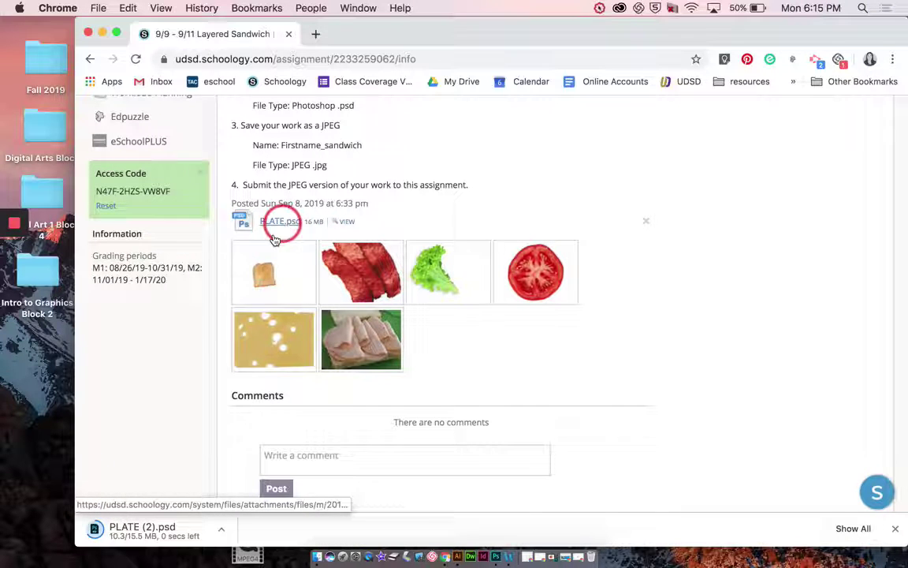
pyautogui.click(120, 529)
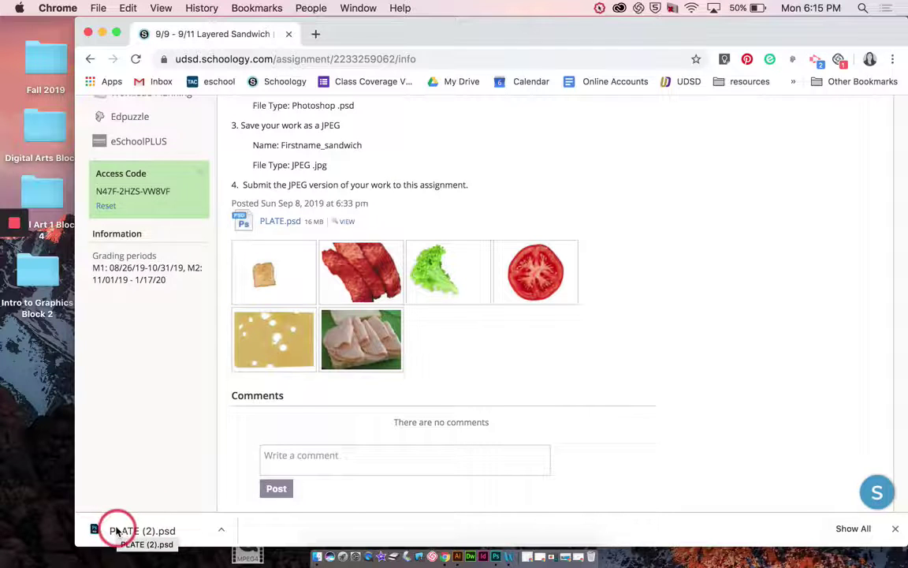
pyautogui.moveTo(122, 529); pyautogui.dragTo(41, 382)
pyautogui.moveTo(409, 32); pyautogui.dragTo(471, 26)
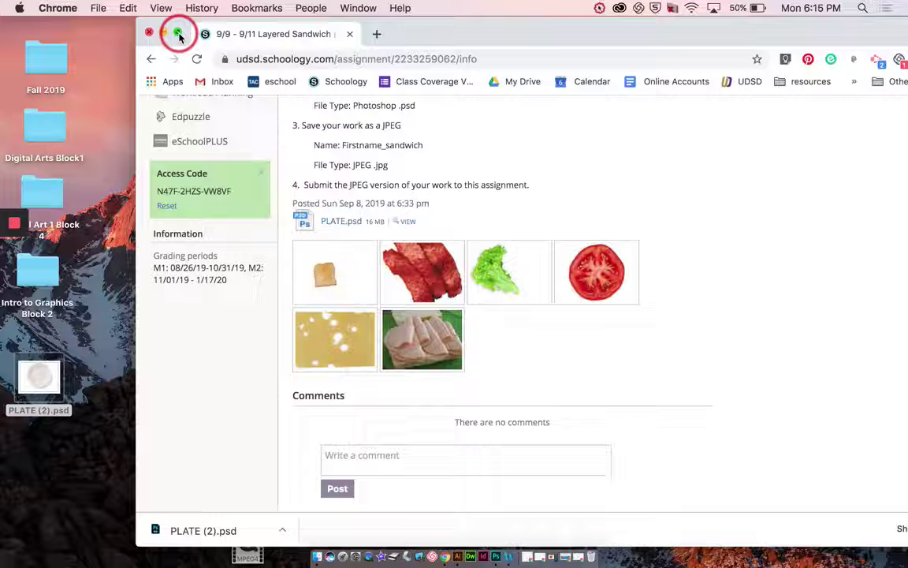
# Step: Download the toast, bacon and lettuce images to the desktop as 1.jpg, 2.jpg and 3.jpg
pyautogui.click(335, 271)
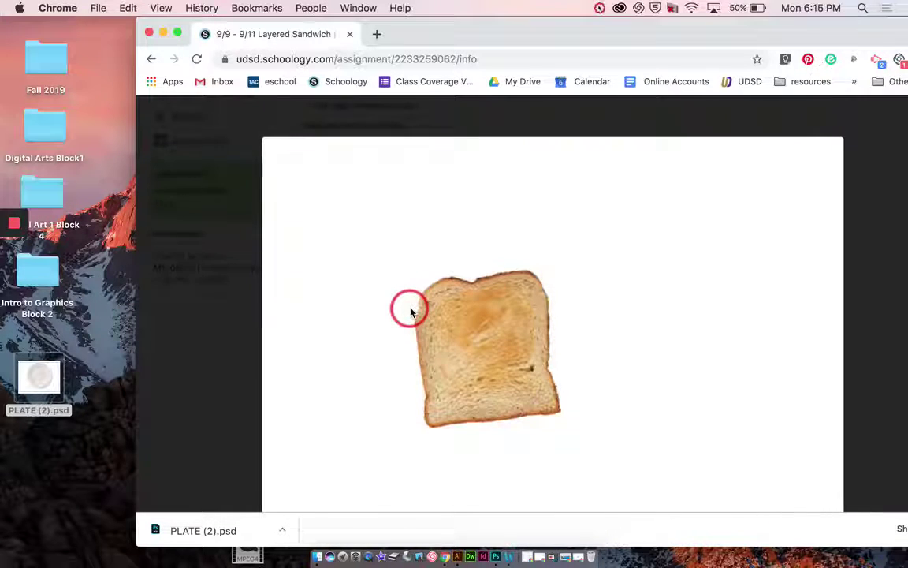
pyautogui.click(337, 452)
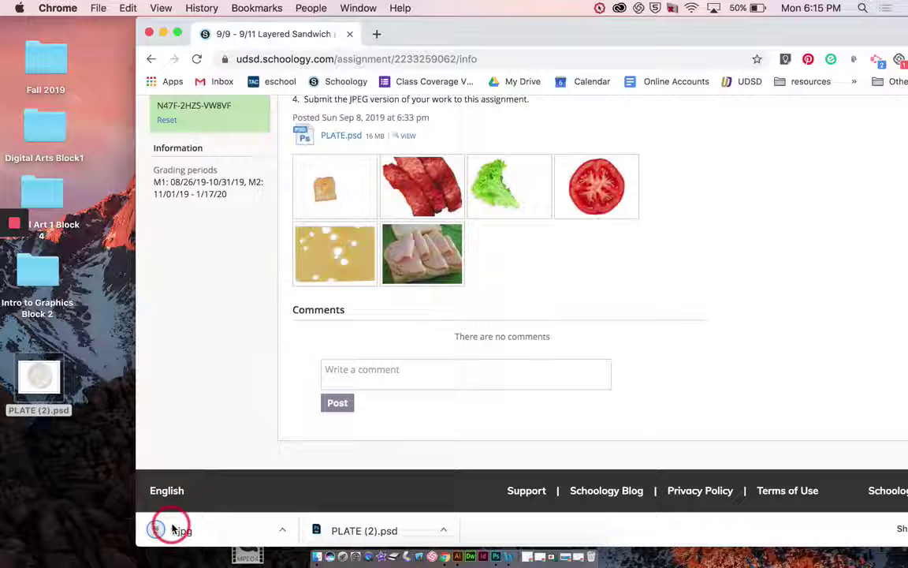
pyautogui.moveTo(170, 533); pyautogui.dragTo(85, 344)
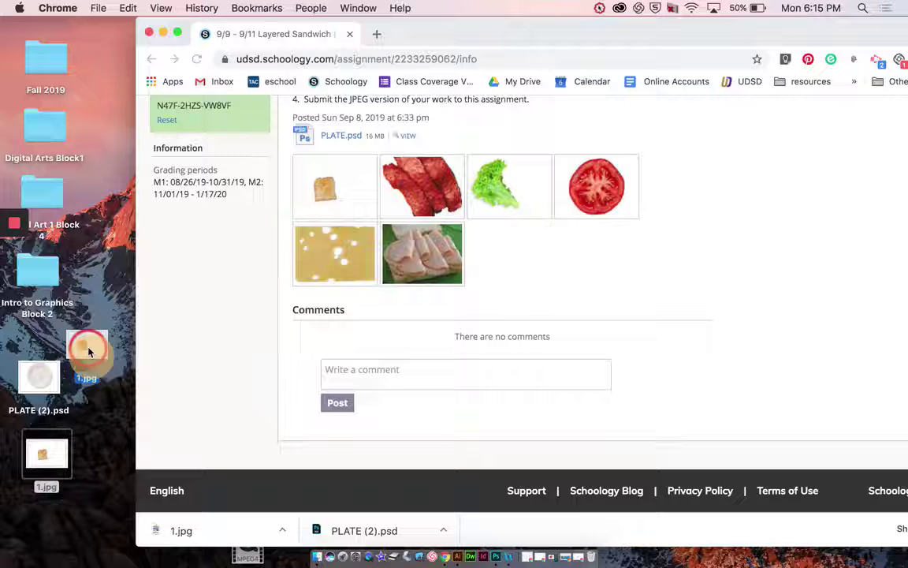
pyautogui.click(424, 198)
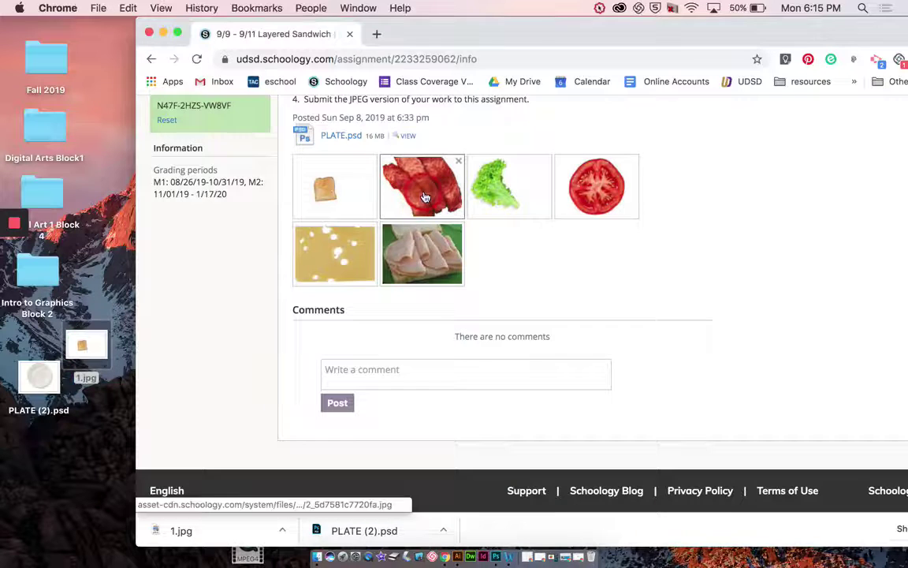
pyautogui.click(423, 197)
pyautogui.click(306, 261)
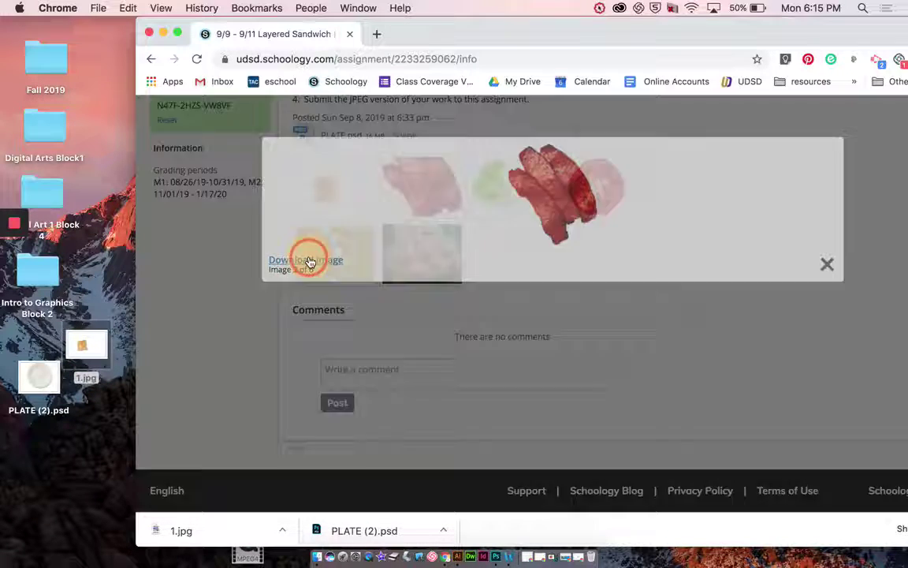
pyautogui.moveTo(172, 530); pyautogui.dragTo(101, 309)
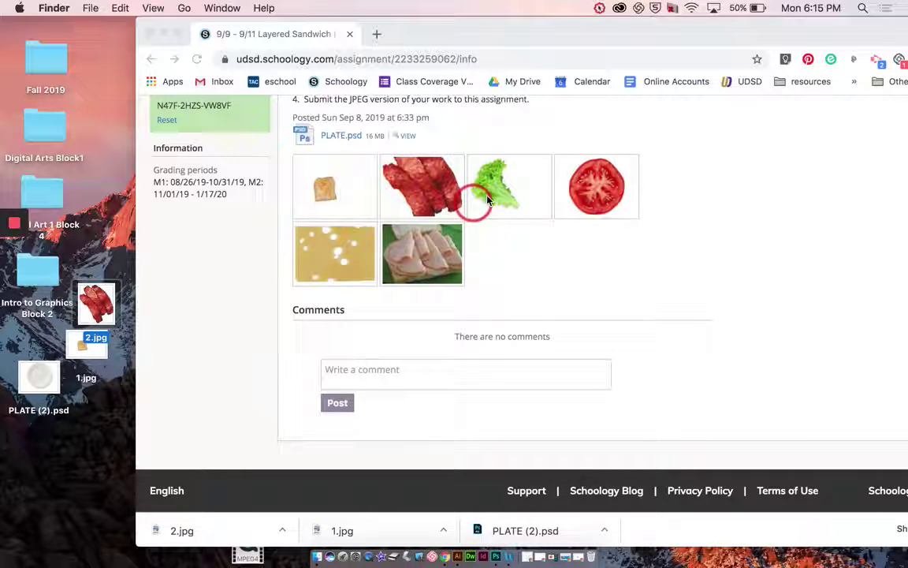
pyautogui.moveTo(476, 195); pyautogui.dragTo(511, 194)
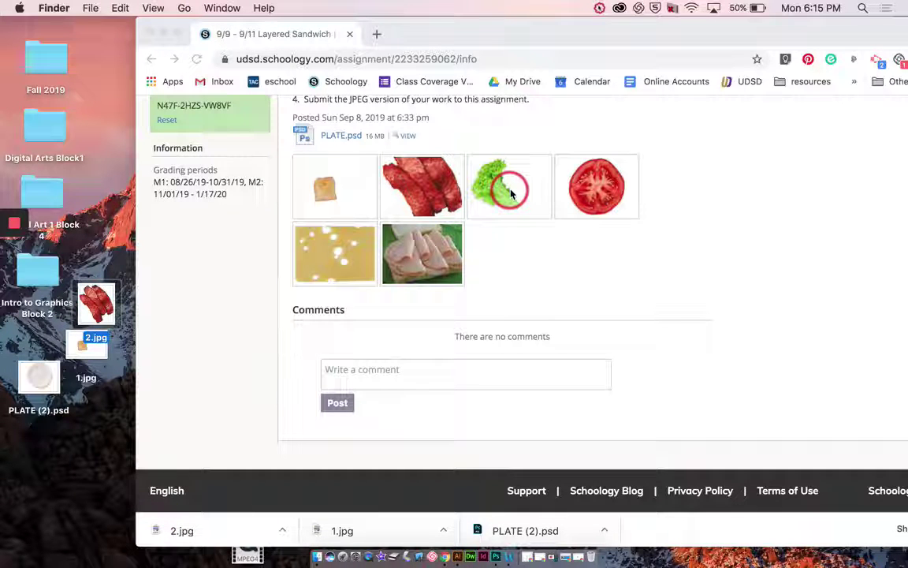
pyautogui.click(511, 193)
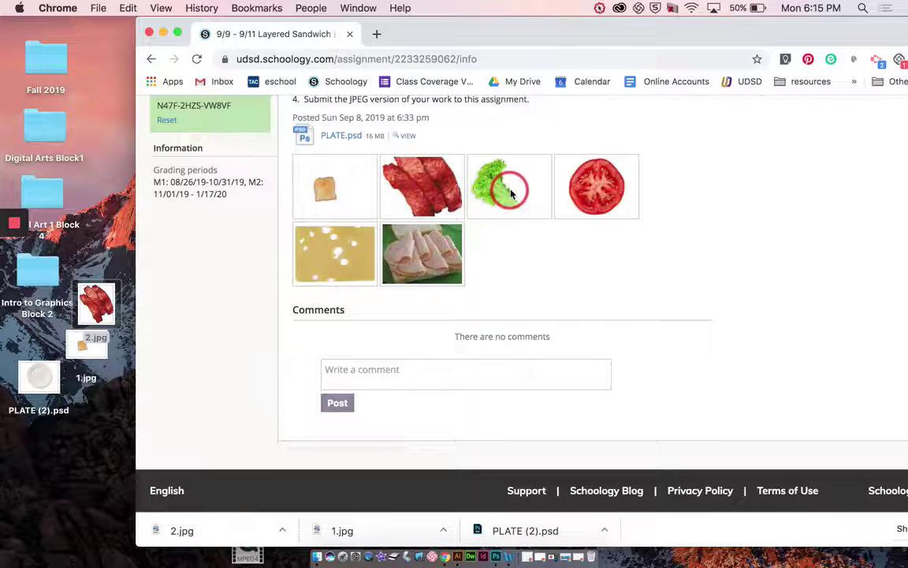
pyautogui.click(505, 195)
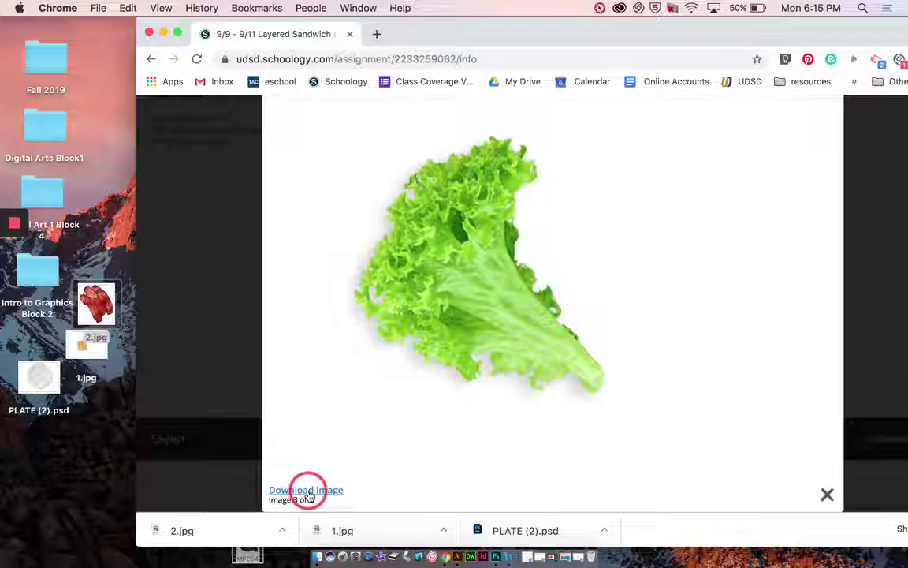
pyautogui.click(305, 490)
pyautogui.moveTo(178, 533); pyautogui.dragTo(34, 461)
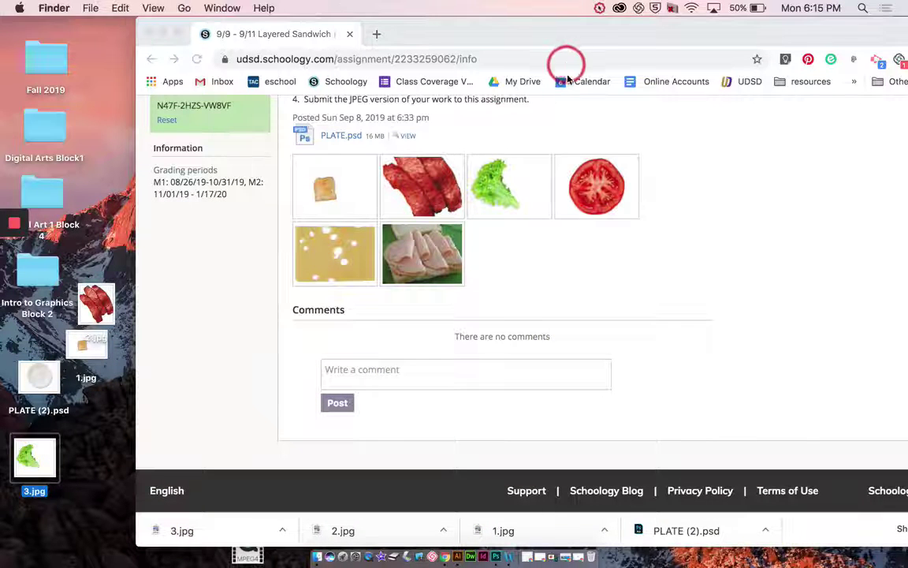
# Step: Download the tomato, cheese and turkey images to the desktop as 4.jpg, cheese_copy.jpg and turkey.jpg
pyautogui.click(533, 165)
pyautogui.click(604, 191)
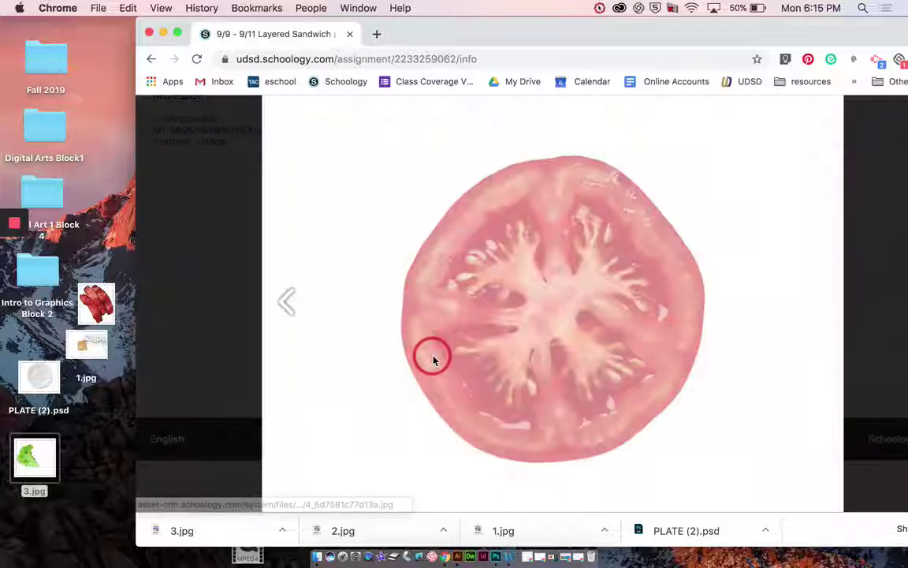
pyautogui.click(307, 485)
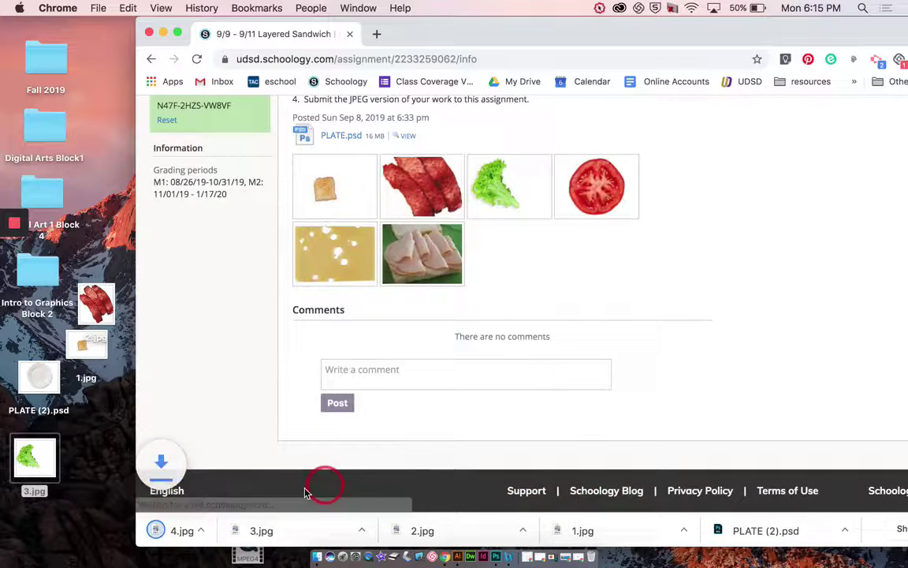
pyautogui.moveTo(185, 533); pyautogui.dragTo(340, 262)
pyautogui.click(341, 262)
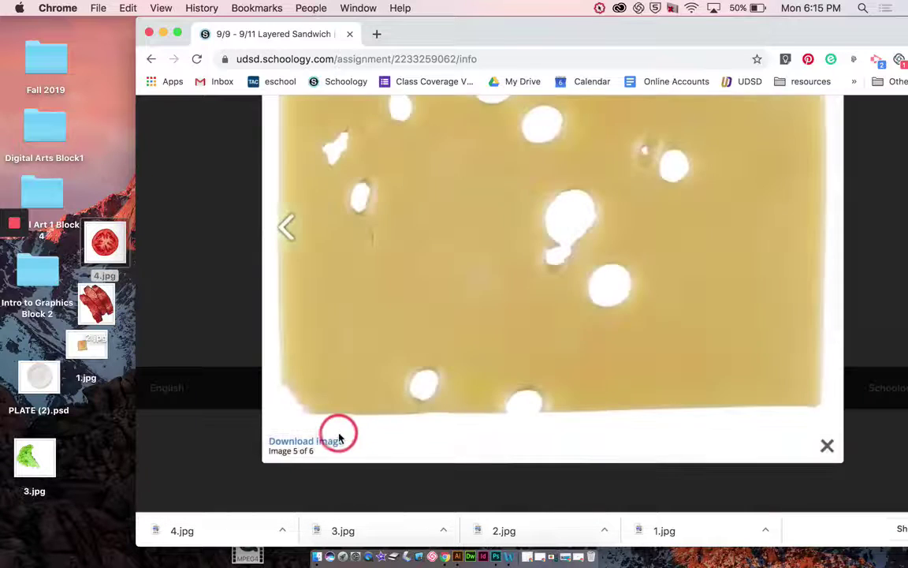
pyautogui.click(337, 443)
pyautogui.moveTo(196, 532); pyautogui.dragTo(102, 392)
pyautogui.click(416, 247)
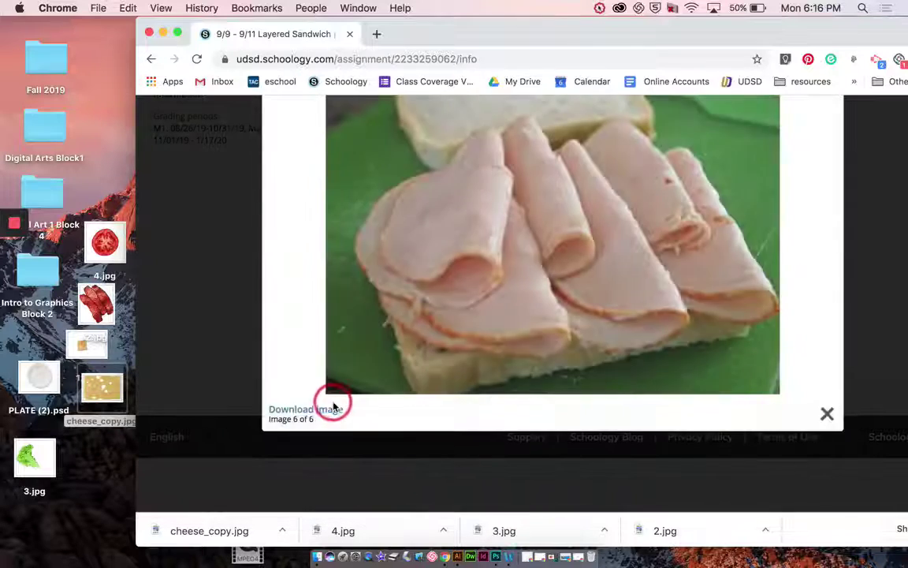
pyautogui.click(334, 406)
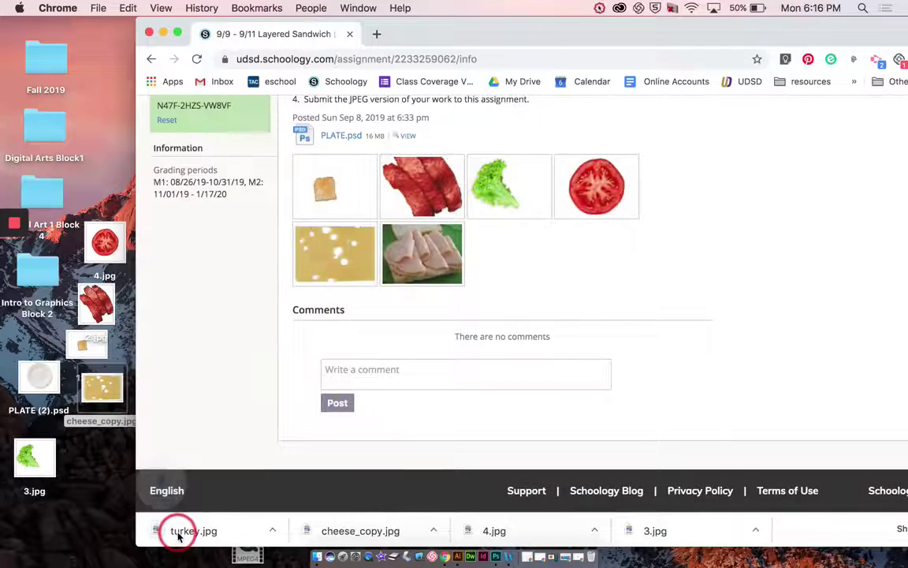
pyautogui.moveTo(177, 536); pyautogui.dragTo(97, 524)
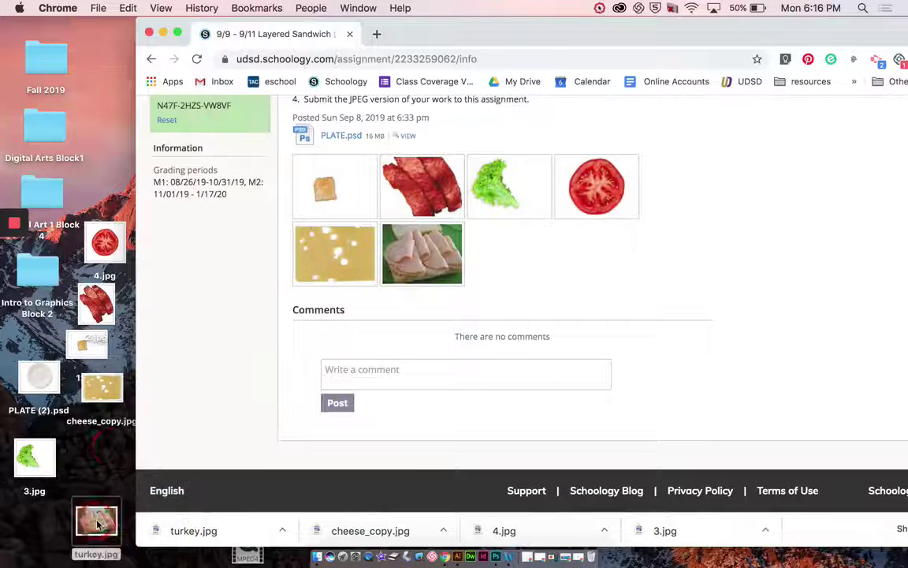
pyautogui.click(164, 33)
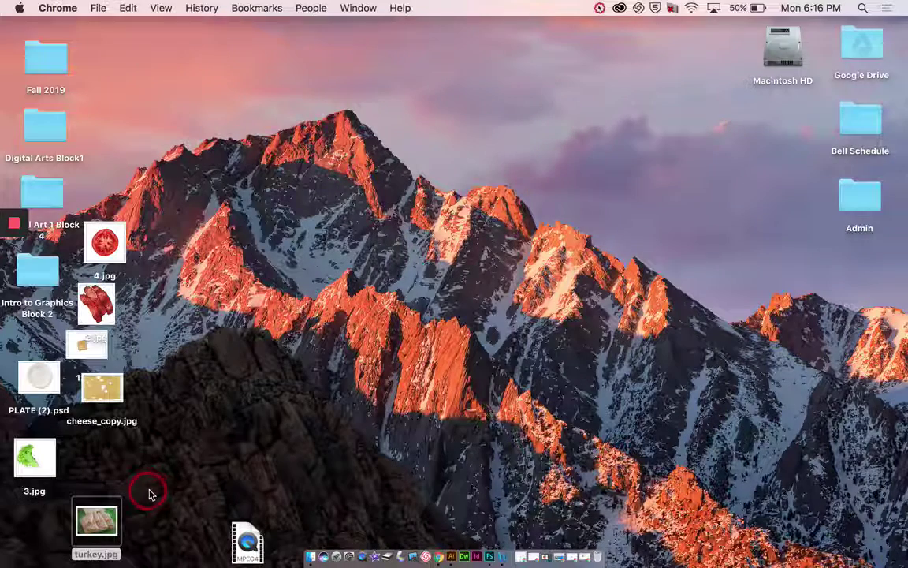
# Step: Quit Photoshop discarding unsaved changes, then reopen PLATE (2).psd from the desktop
pyautogui.moveTo(41, 406); pyautogui.dragTo(167, 291)
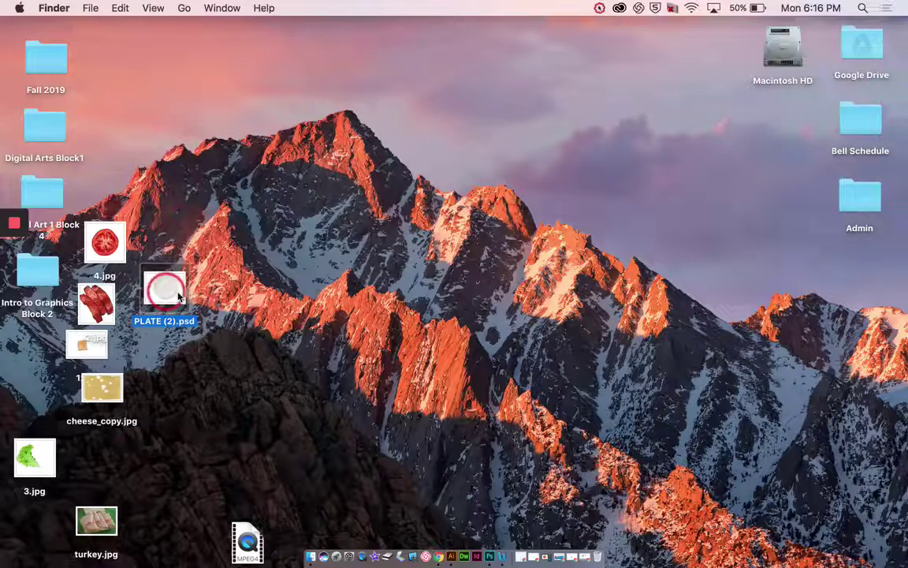
pyautogui.rightClick(489, 556)
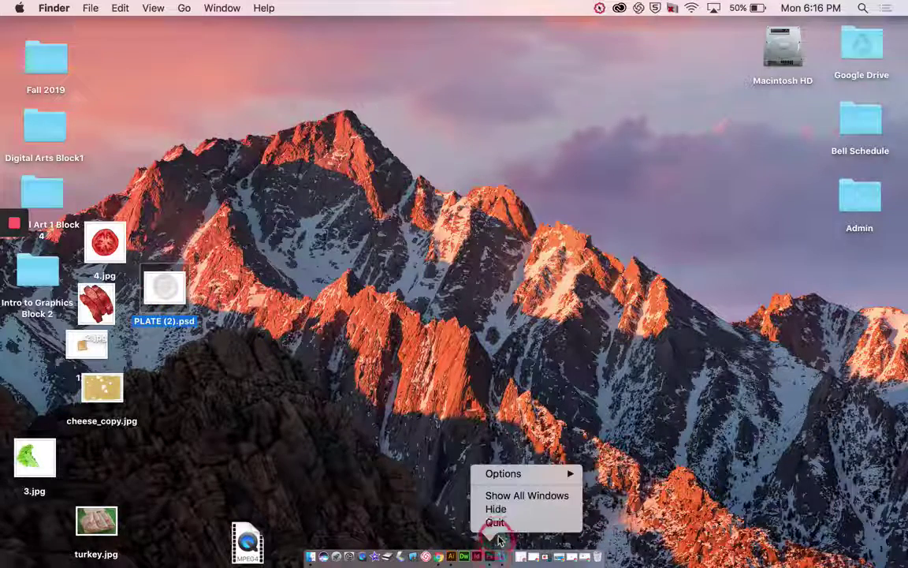
pyautogui.click(503, 523)
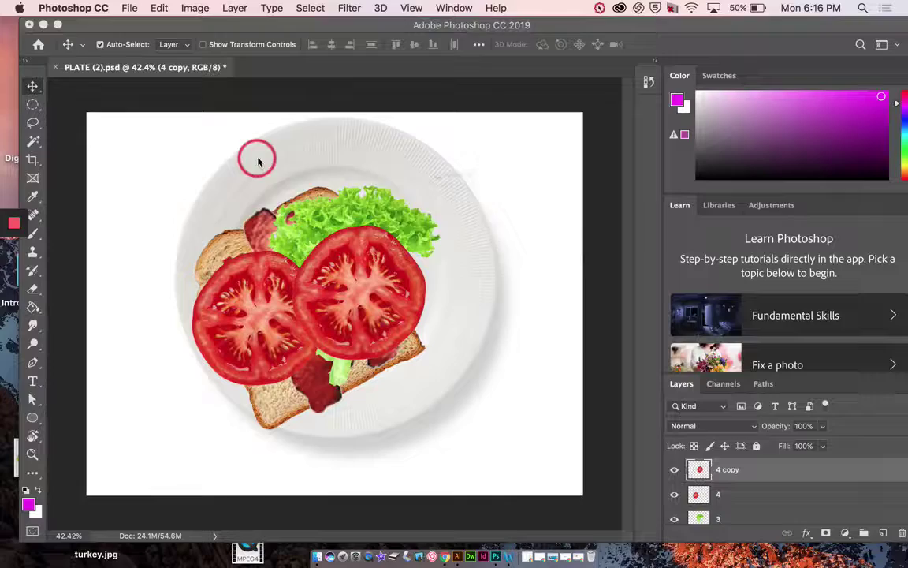
pyautogui.click(411, 210)
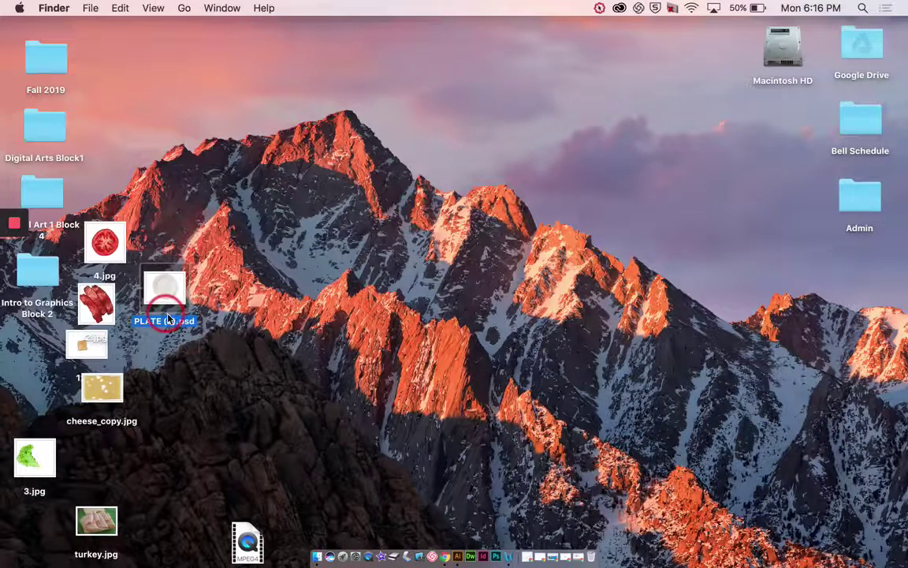
pyautogui.doubleClick(166, 293)
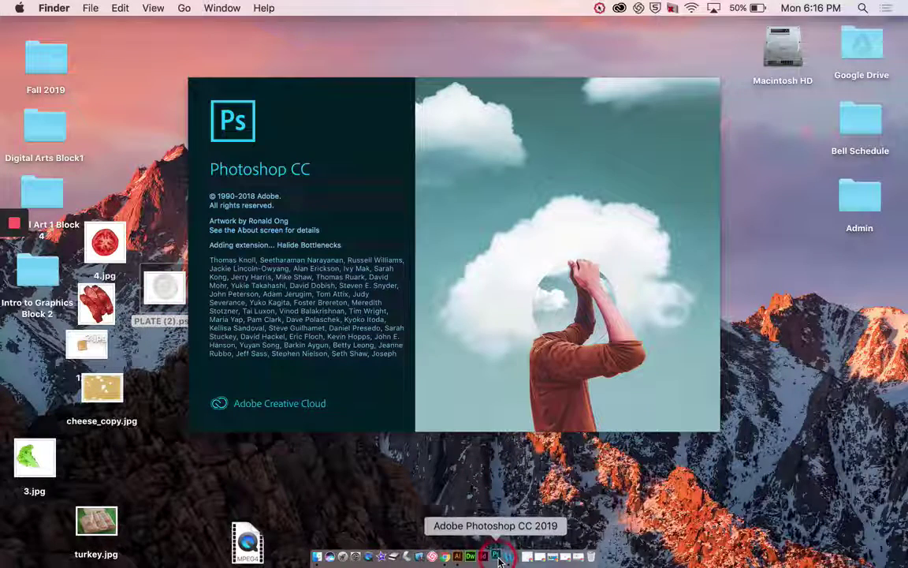
pyautogui.click(487, 453)
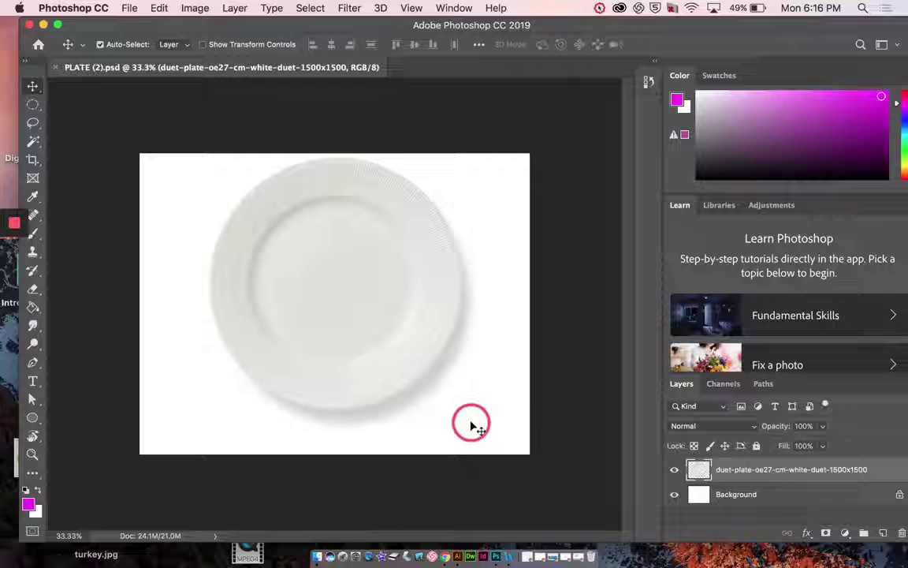
# Step: Place the toast image 1.jpg from the Desktop into PLATE (2).psd with File > Place Embedded
pyautogui.click(753, 495)
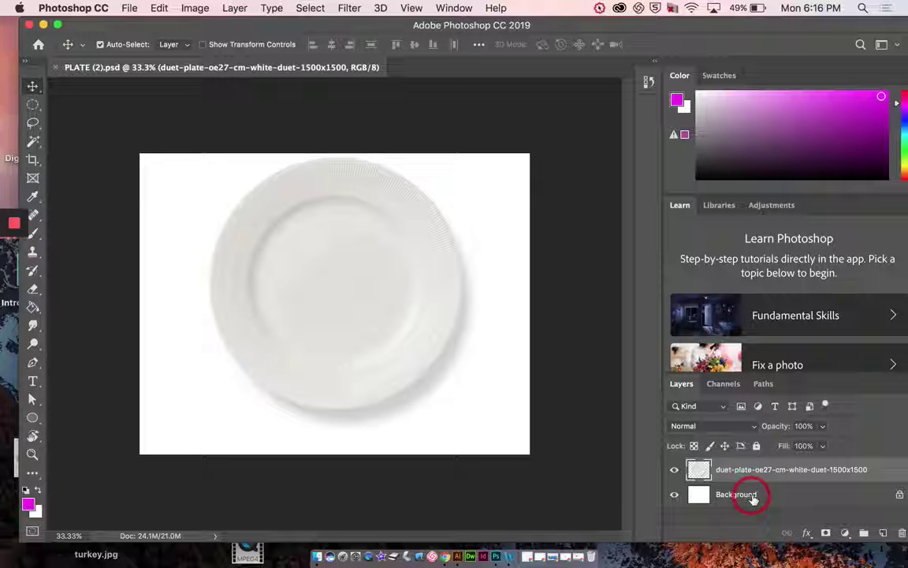
pyautogui.click(715, 473)
pyautogui.moveTo(759, 483); pyautogui.dragTo(456, 335)
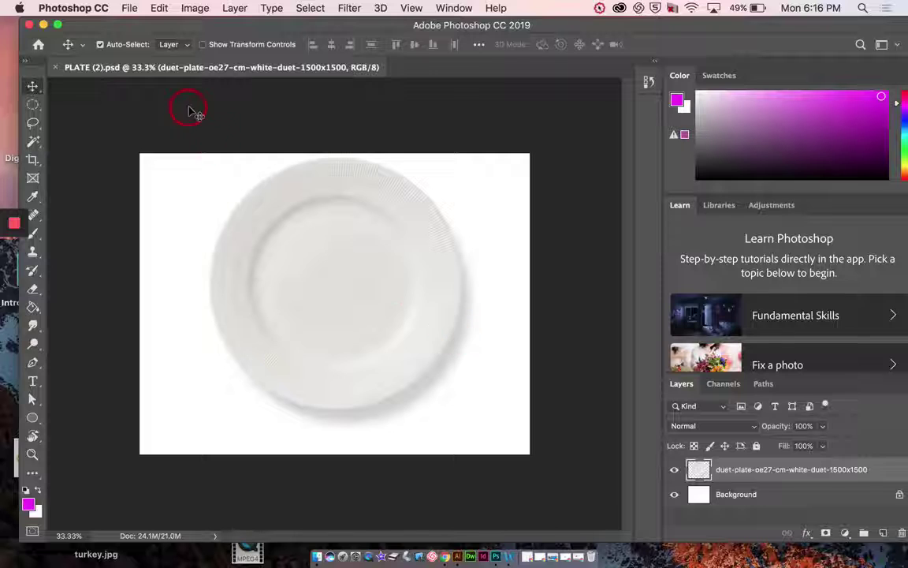
pyautogui.click(130, 7)
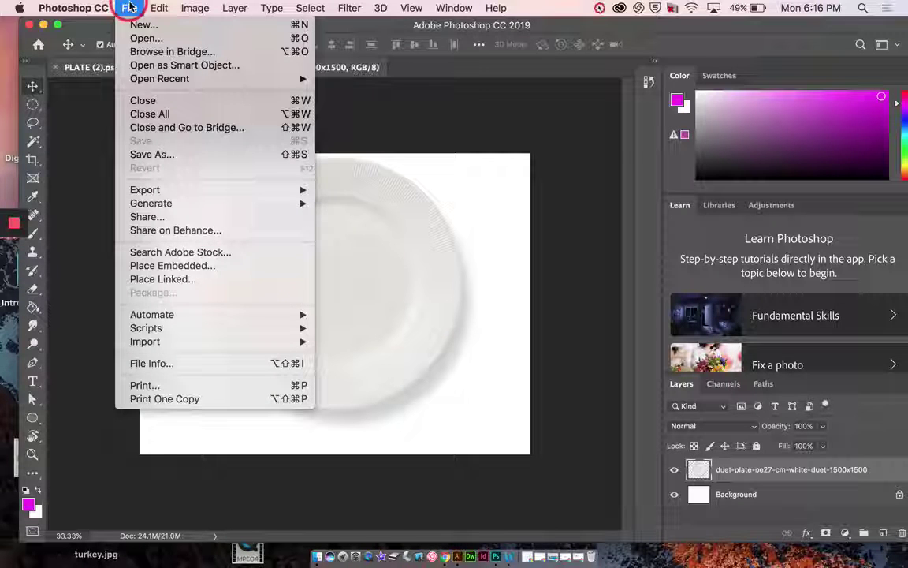
pyautogui.click(212, 265)
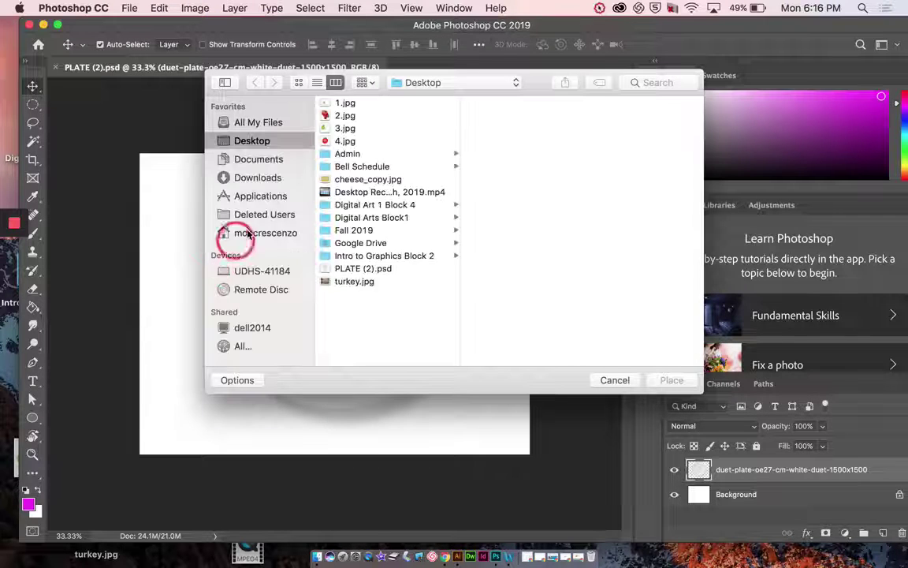
pyautogui.click(252, 141)
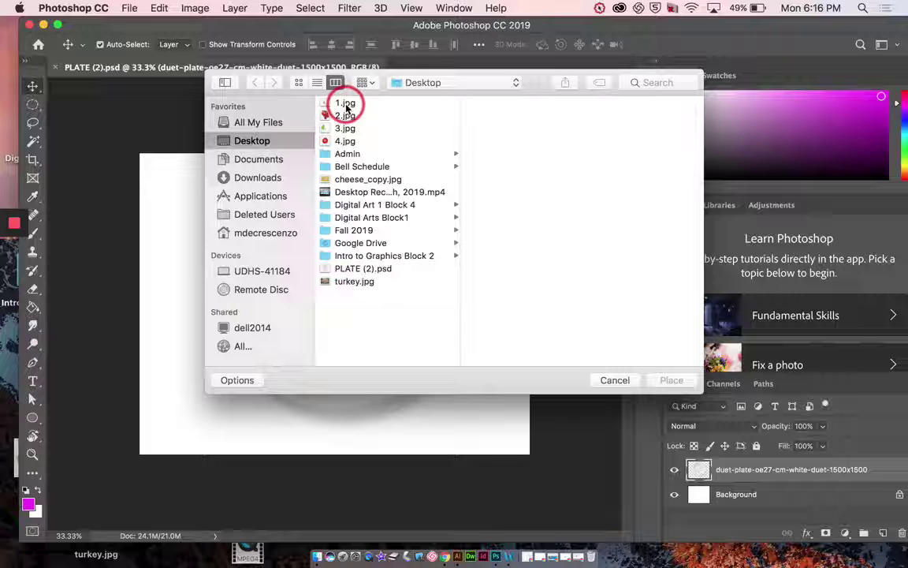
pyautogui.click(346, 105)
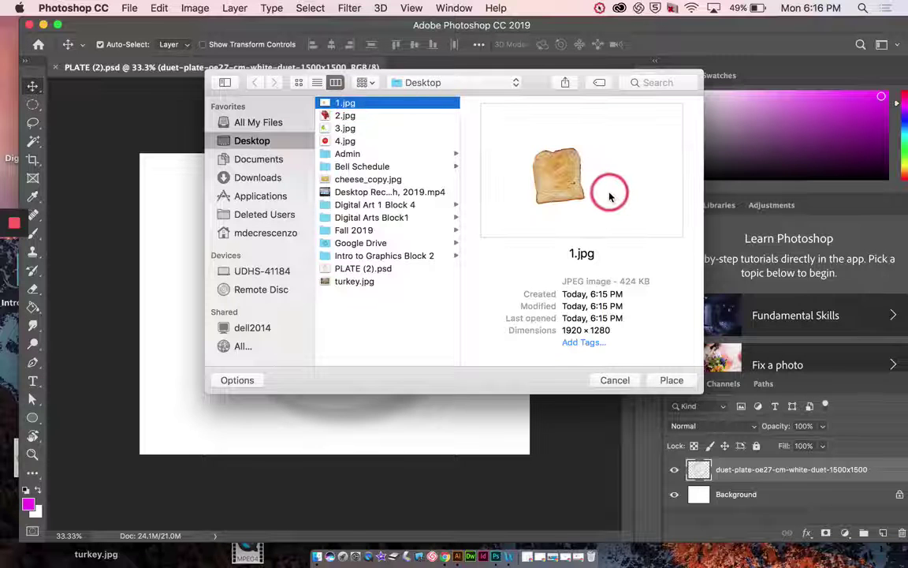
pyautogui.click(676, 380)
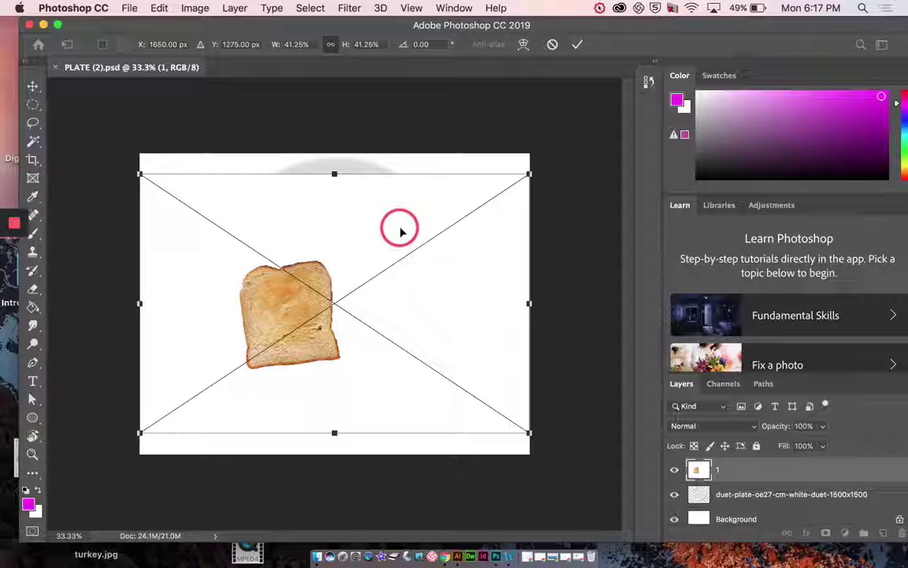
# Step: Commit the placed toast as smart-object layer 1 above the plate layer
pyautogui.click(576, 48)
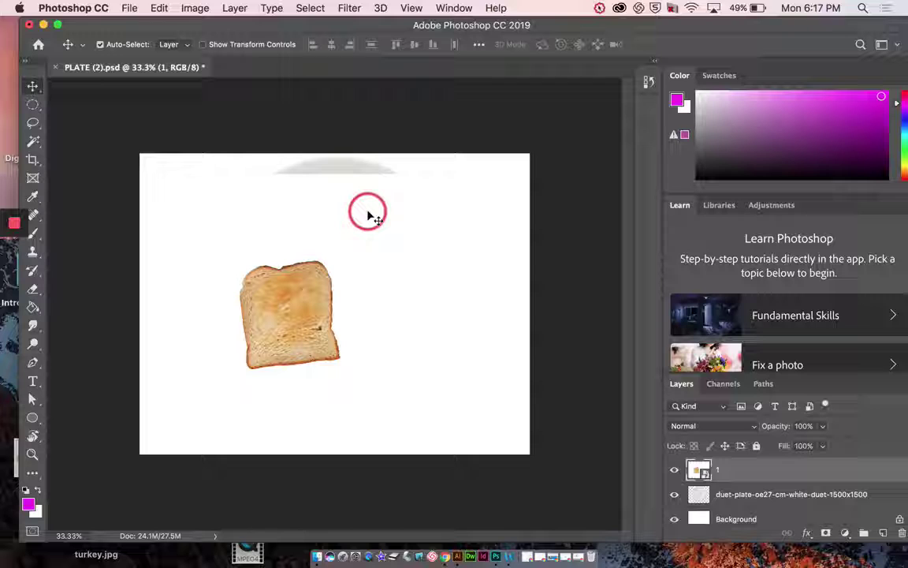
pyautogui.keyDown('super'); pyautogui.click(700, 469); pyautogui.keyUp('super')
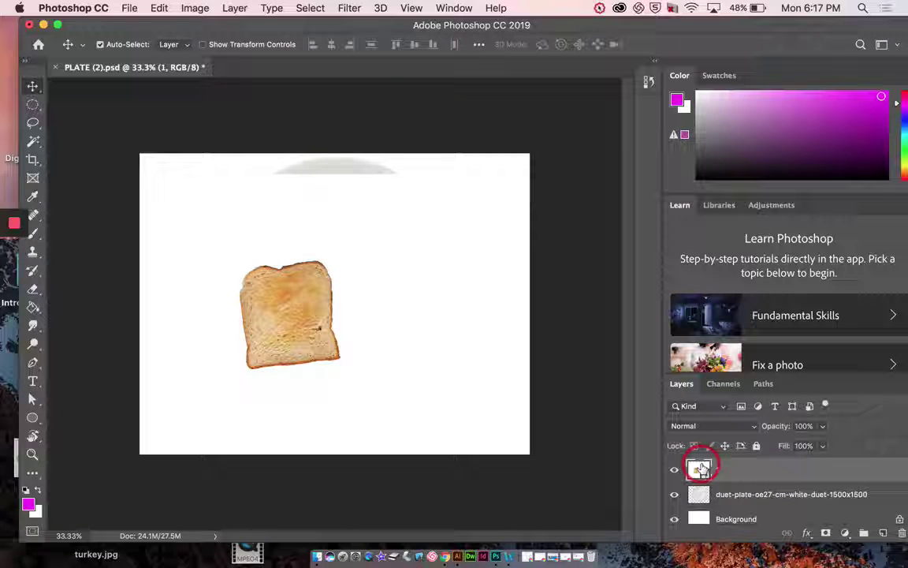
pyautogui.doubleClick(702, 468)
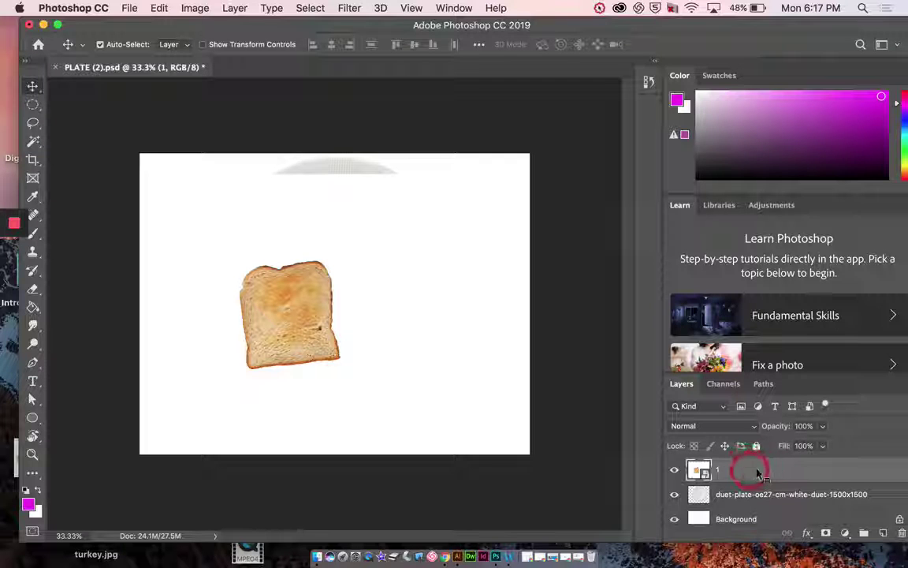
# Step: Rasterize layer 1 so the toast becomes an ordinary pixel layer
pyautogui.rightClick(757, 471)
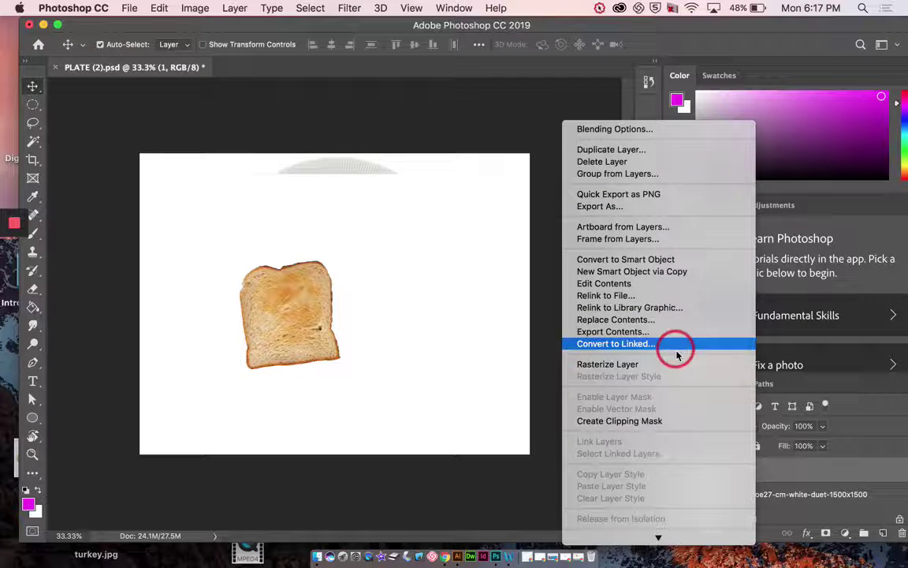
pyautogui.click(640, 369)
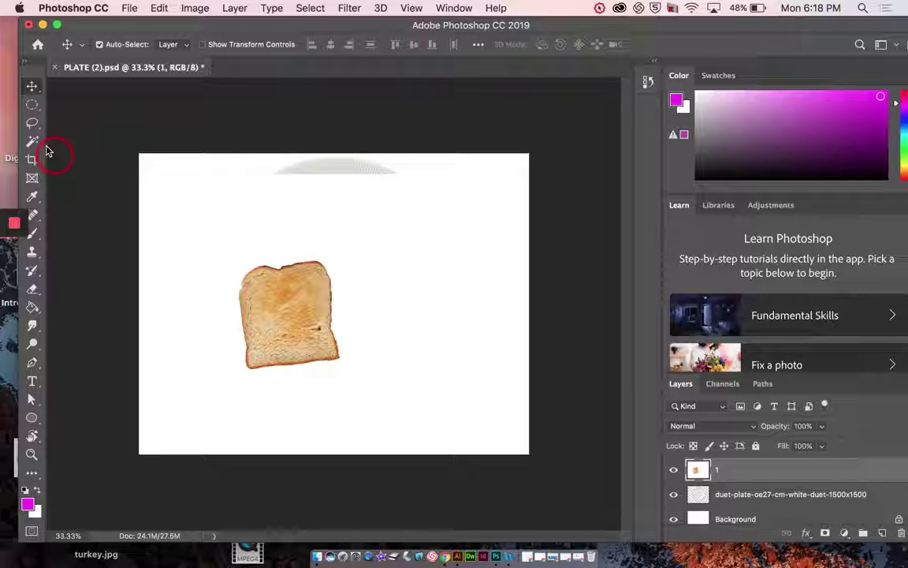
# Step: Select the toast's white backdrop with the Magic Wand, delete it, and deselect
pyautogui.moveTo(34, 144); pyautogui.dragTo(71, 138)
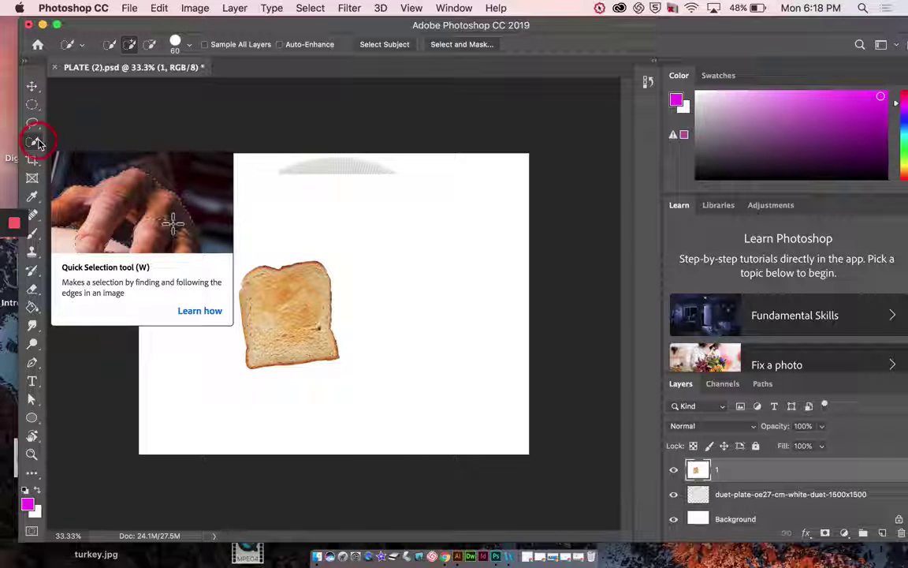
pyautogui.moveTo(38, 143); pyautogui.dragTo(87, 155)
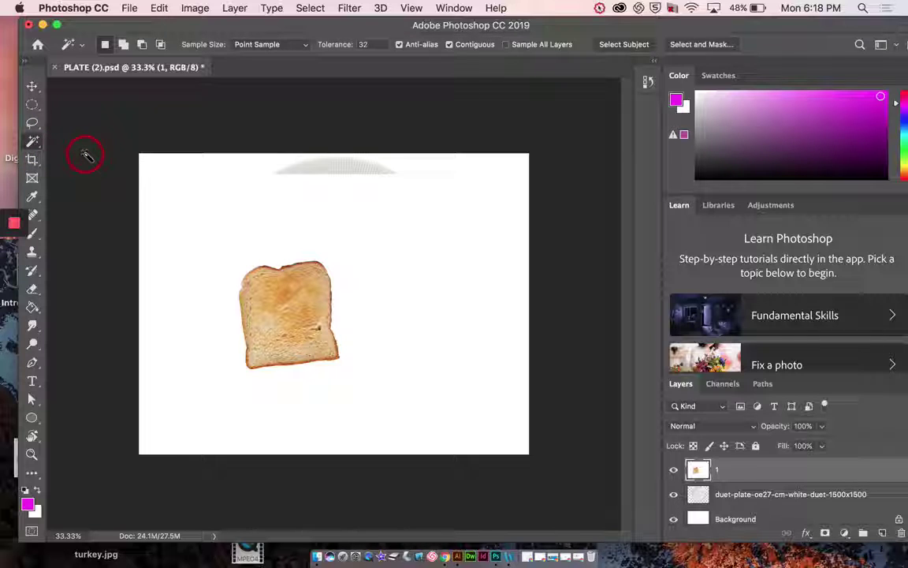
pyautogui.click(350, 236)
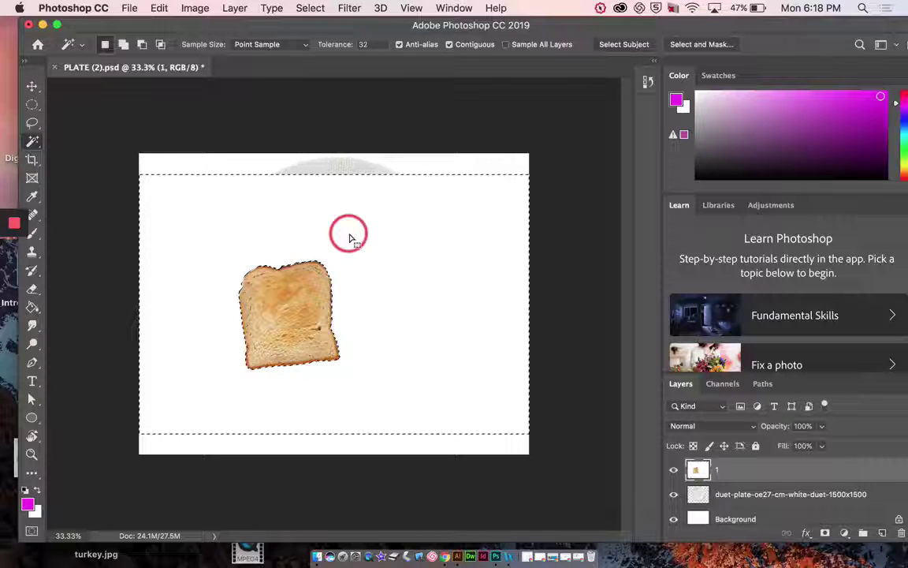
pyautogui.press('Delete')
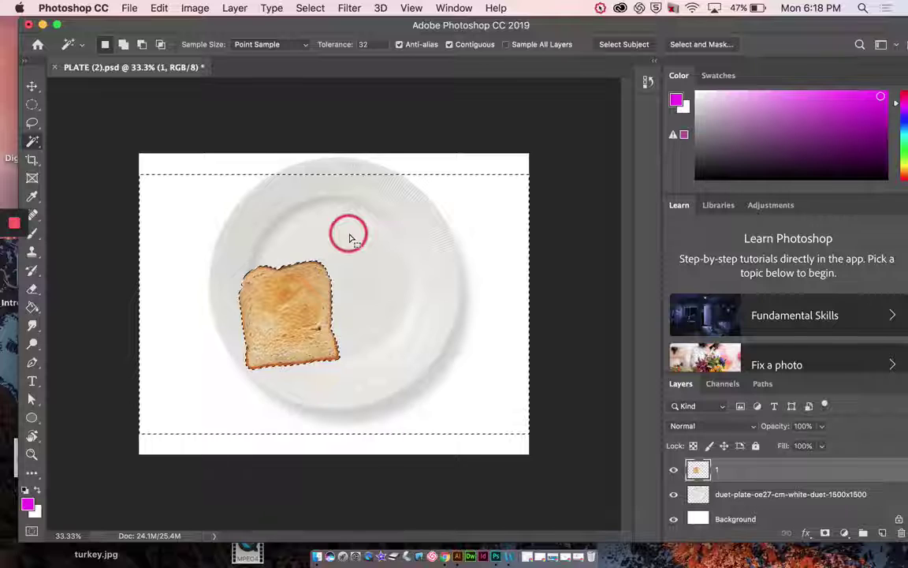
pyautogui.press('super+d')
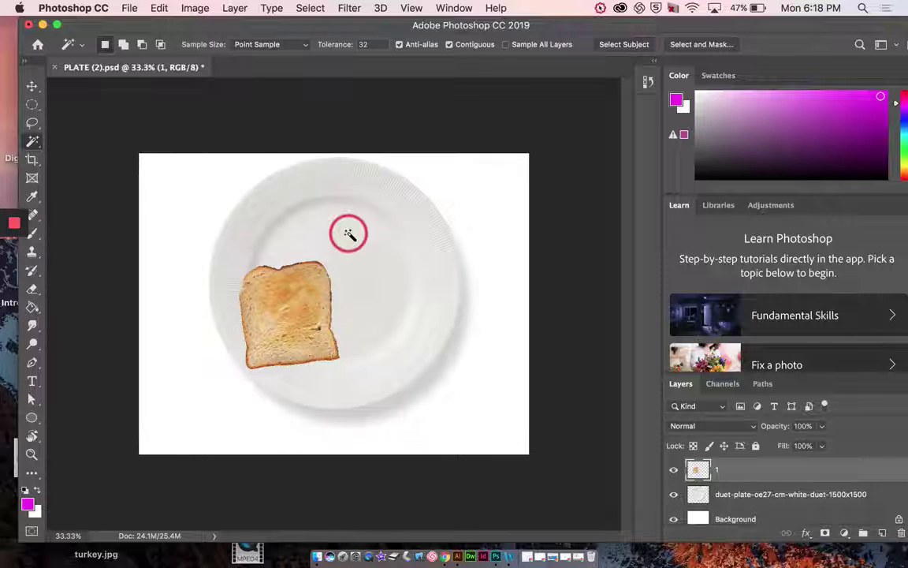
pyautogui.click(349, 234)
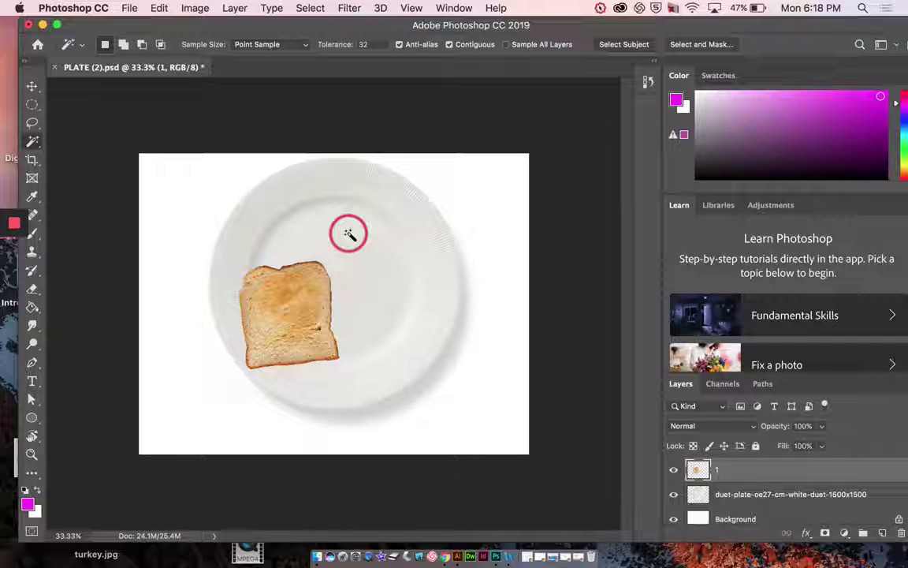
# Step: Nudge the toast right, then scale it to about 144% and rotate it roughly 29°
pyautogui.click(32, 86)
pyautogui.moveTo(297, 312); pyautogui.dragTo(320, 317)
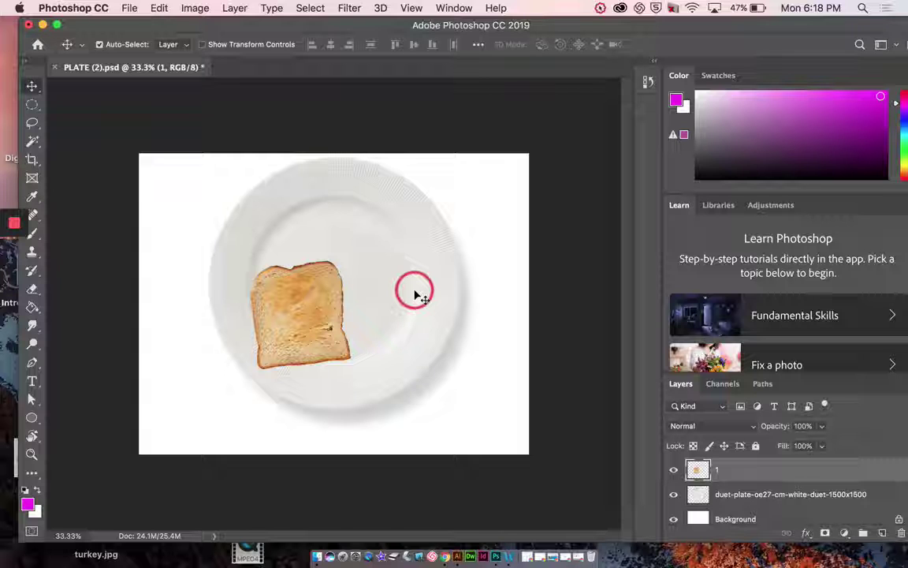
pyautogui.press('super')
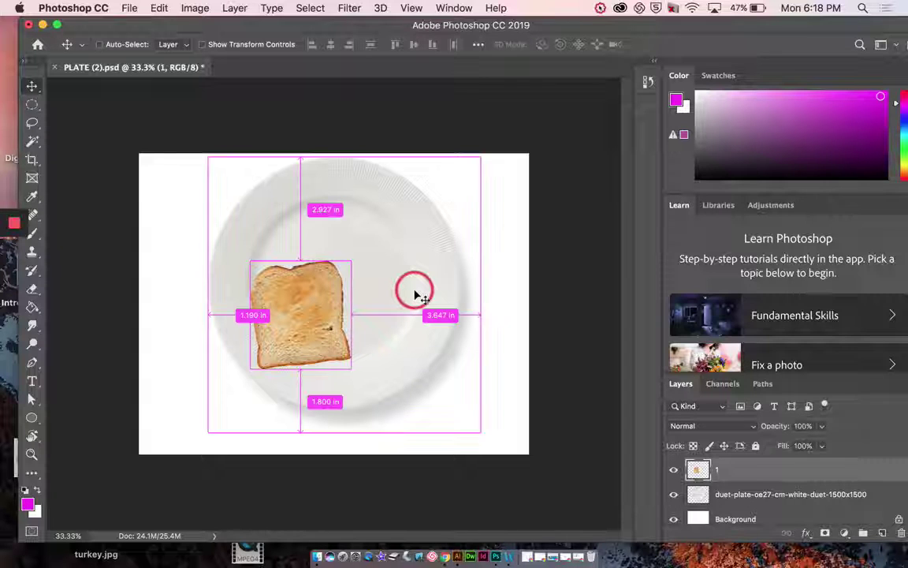
pyautogui.press('super+t')
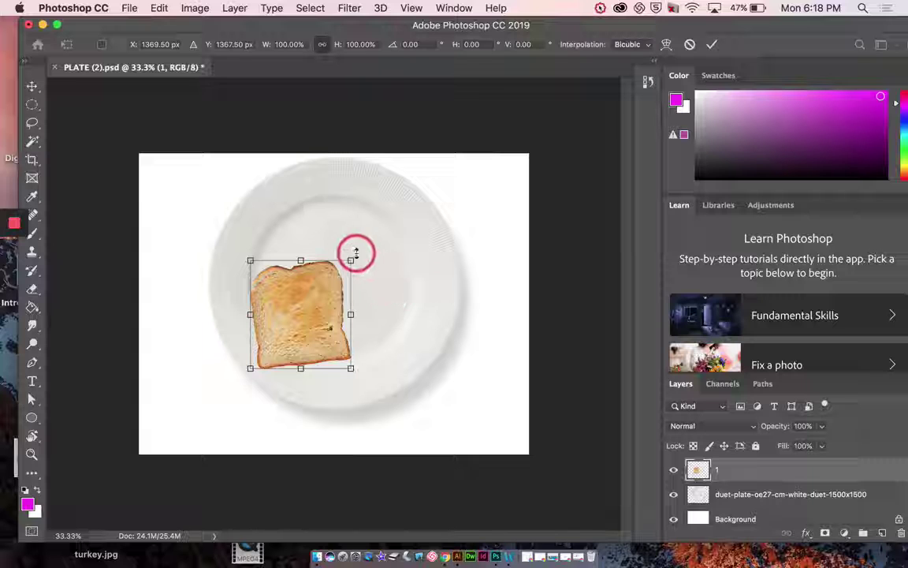
pyautogui.moveTo(351, 261); pyautogui.dragTo(324, 278)
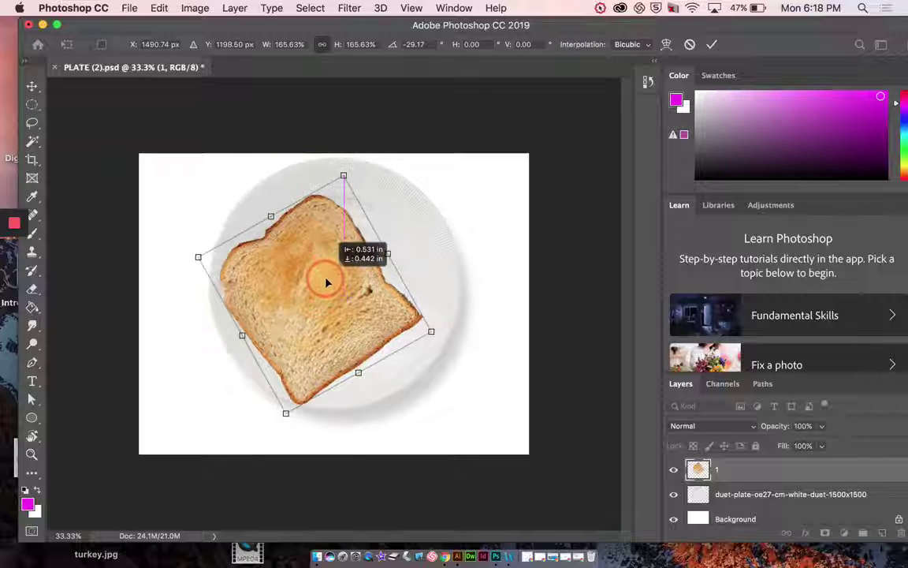
pyautogui.moveTo(344, 175); pyautogui.dragTo(336, 207)
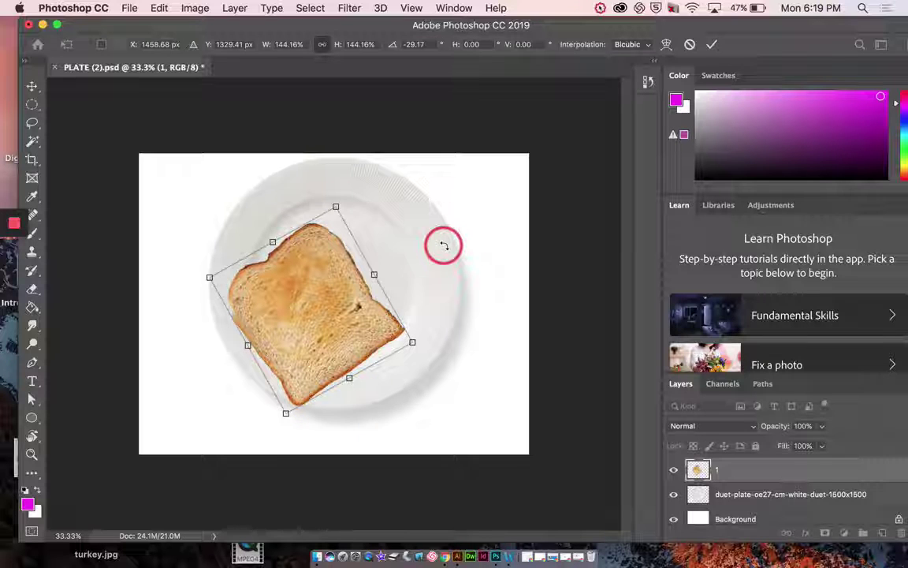
pyautogui.press('Return')
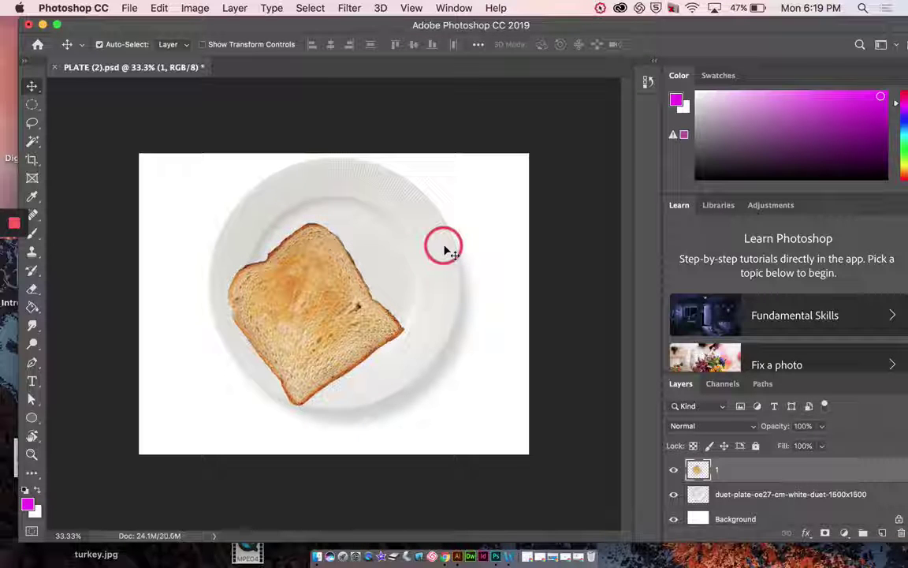
# Step: Embed the bacon image 2.jpg into the document as a new layer
pyautogui.click(134, 8)
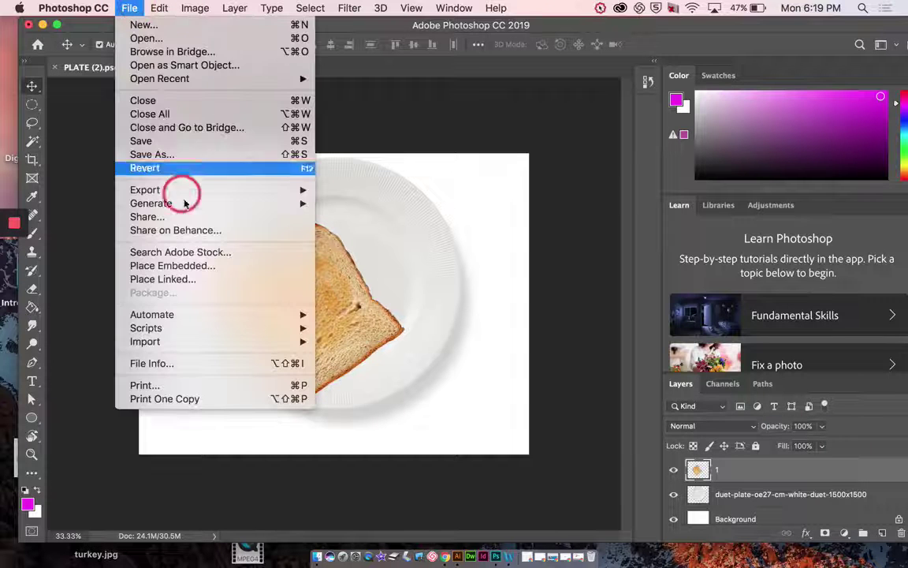
pyautogui.click(209, 265)
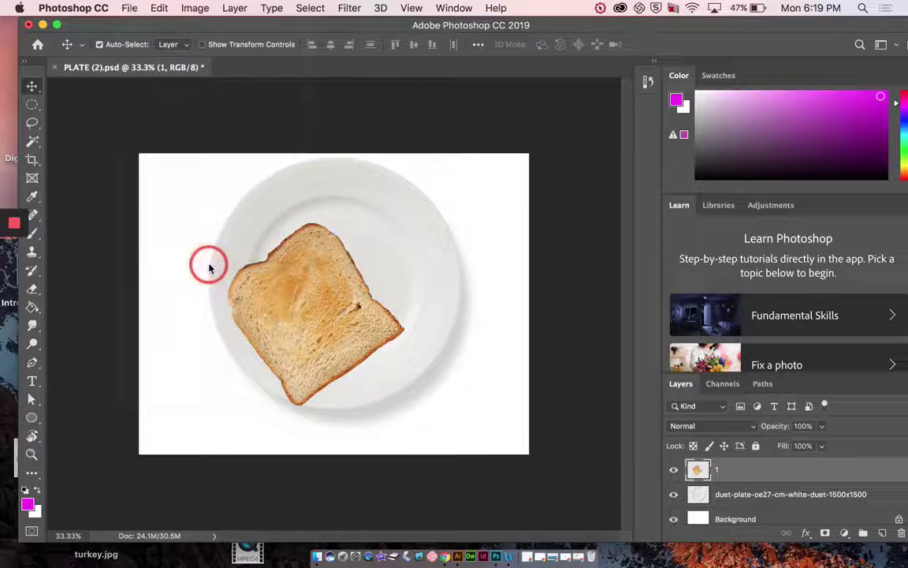
pyautogui.click(630, 115)
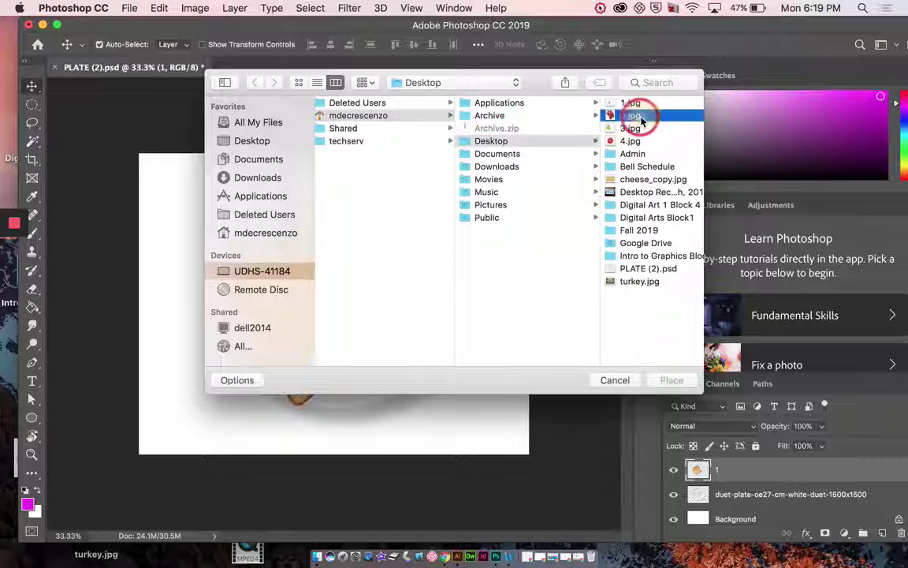
pyautogui.click(673, 380)
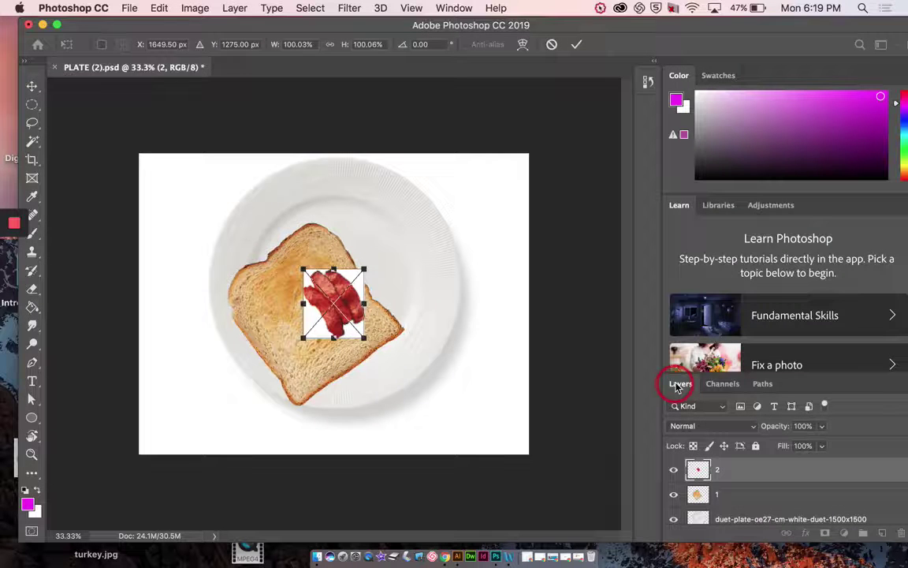
# Step: Enlarge the bacon to about 200%, commit the size, and rasterize layer 2
pyautogui.moveTo(365, 268); pyautogui.dragTo(425, 198)
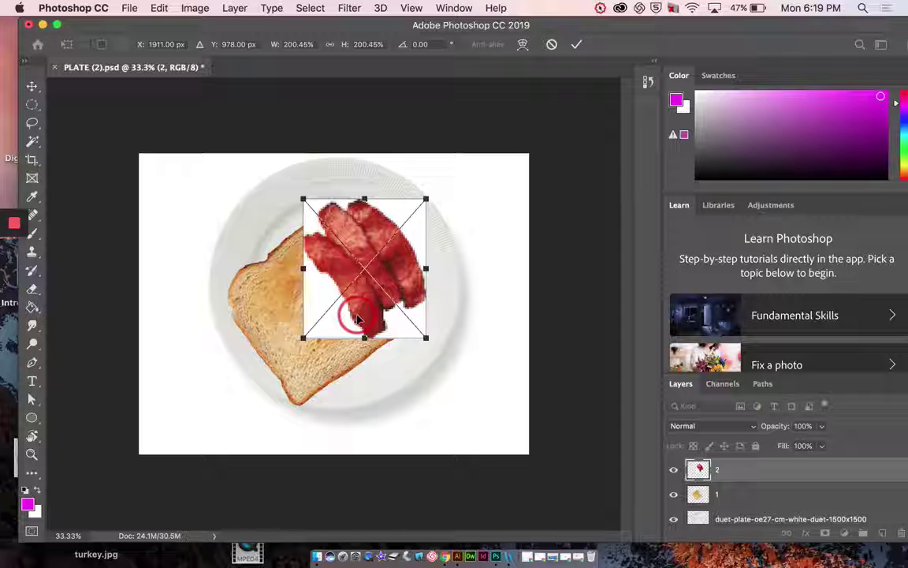
pyautogui.click(580, 47)
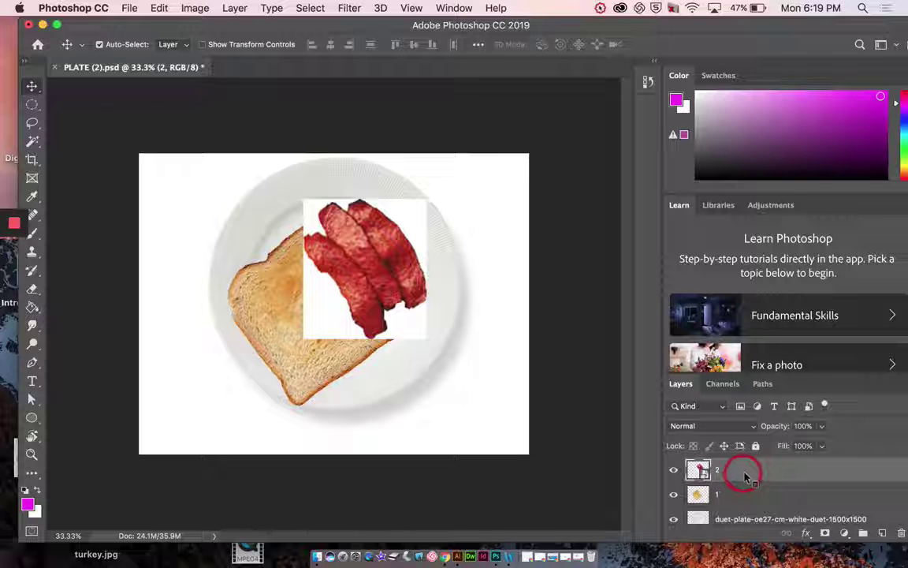
pyautogui.rightClick(745, 470)
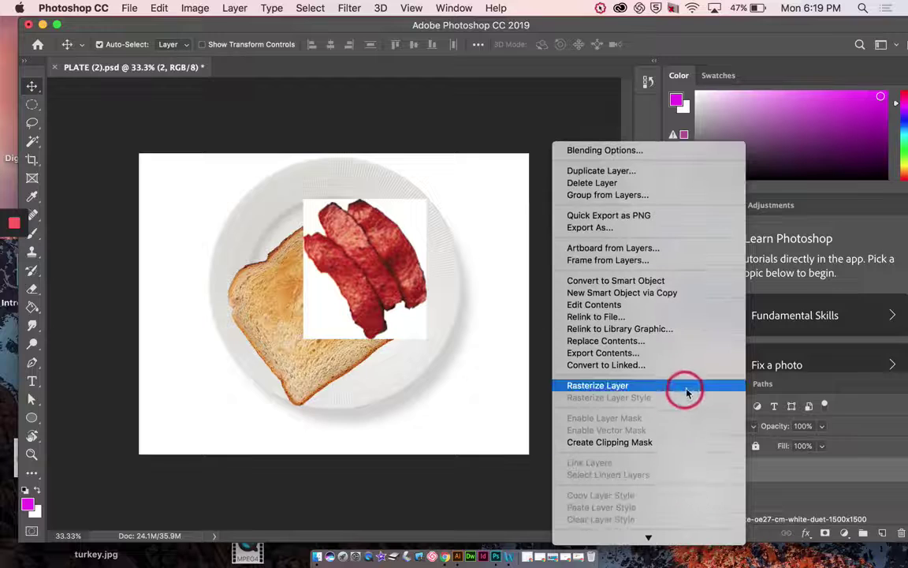
pyautogui.click(686, 386)
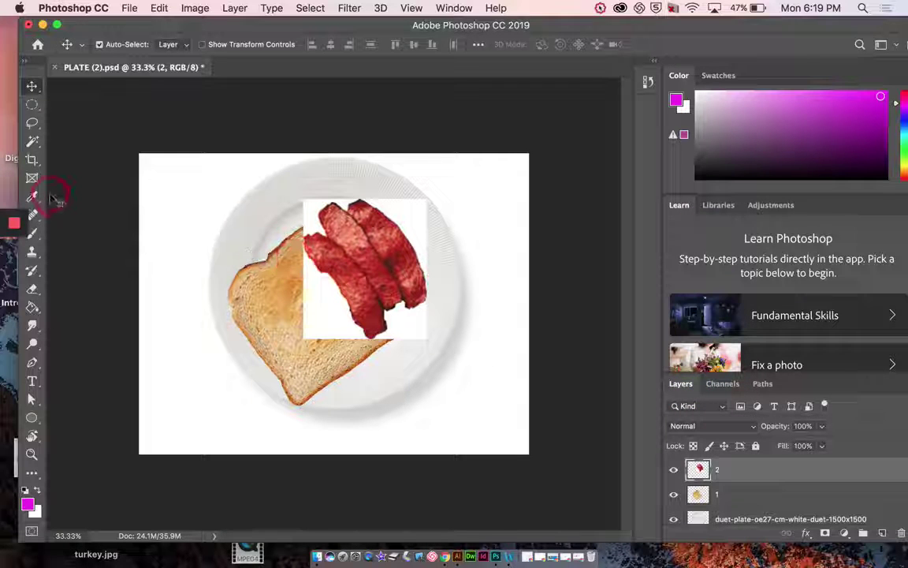
# Step: With the Magic Wand, select the white corners and areas surrounding the bacon
pyautogui.click(32, 142)
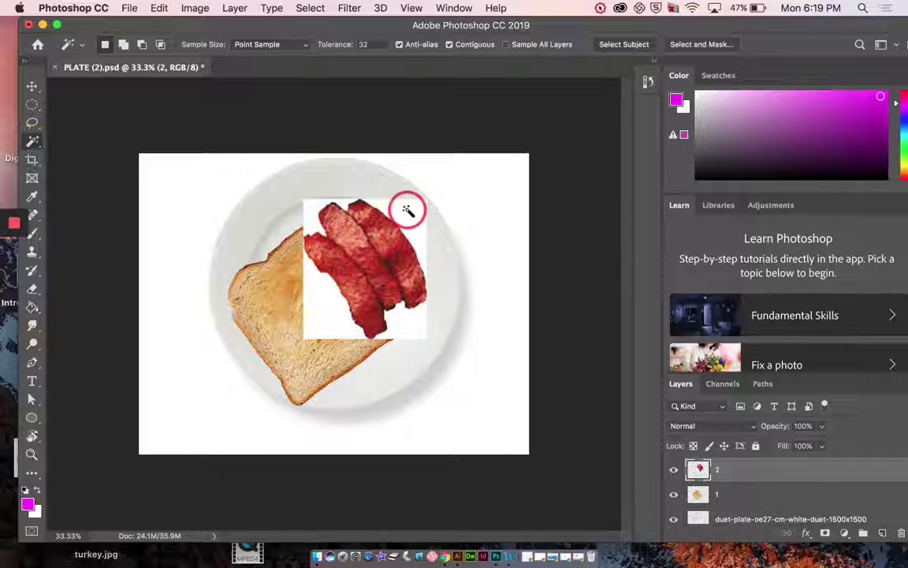
pyautogui.scroll(5, 408, 211)
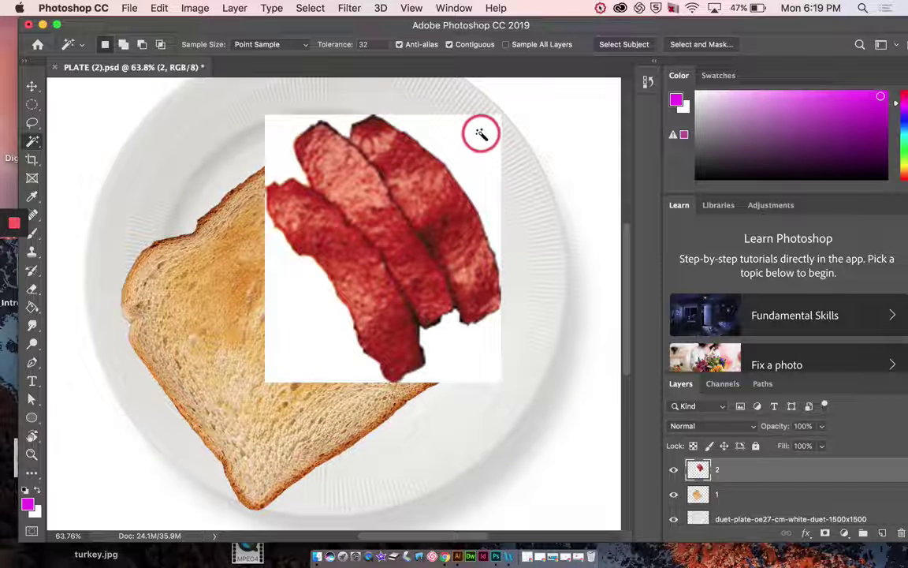
pyautogui.click(479, 135)
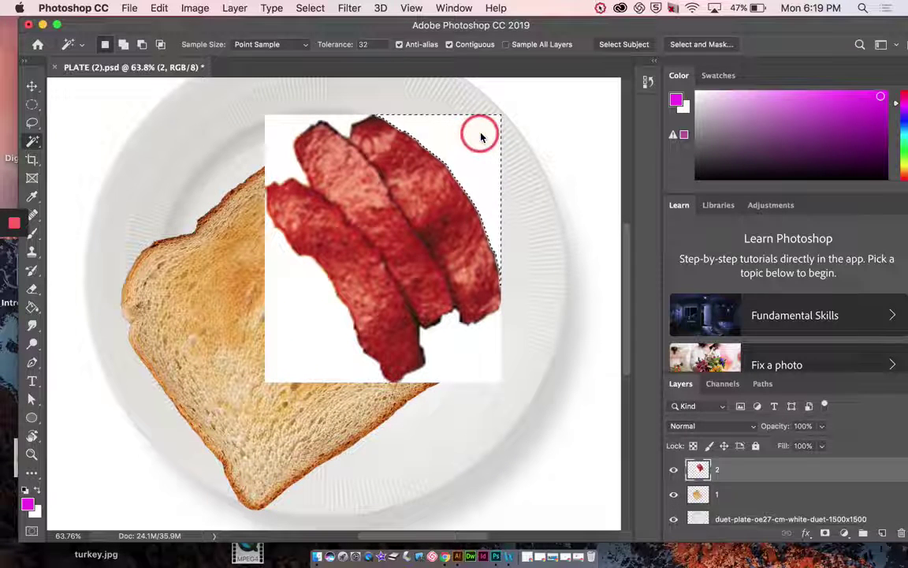
pyautogui.keyDown('shift'); pyautogui.click(282, 144); pyautogui.keyUp('shift')
pyautogui.click(303, 299)
pyautogui.click(485, 347)
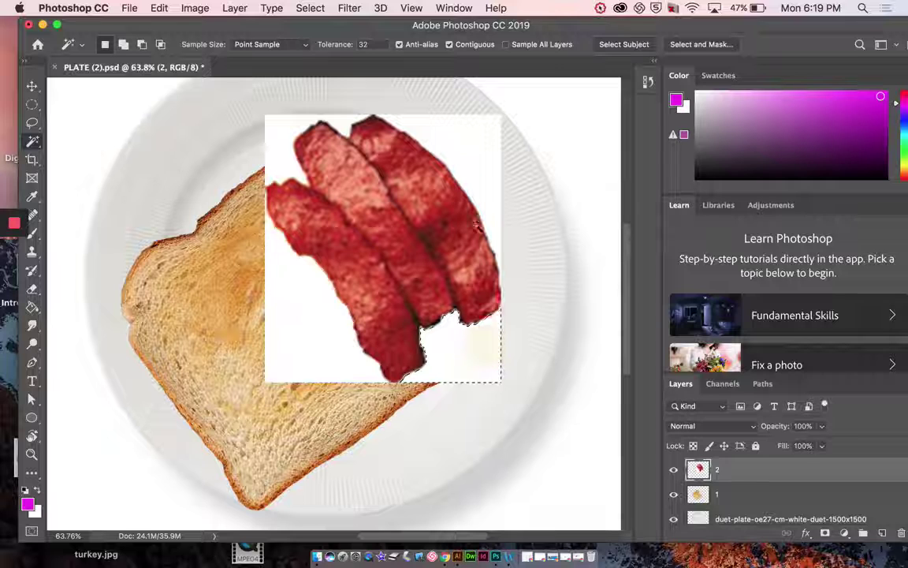
pyautogui.click(478, 165)
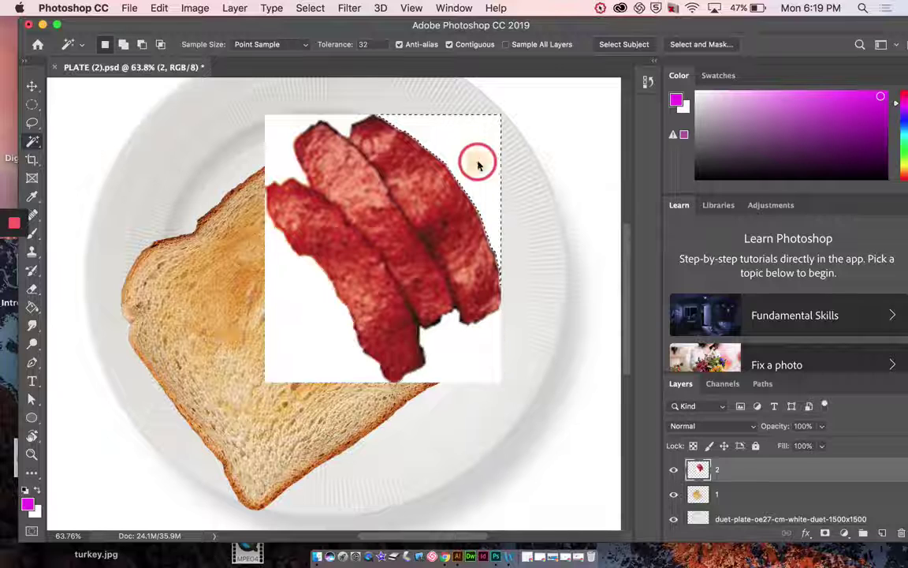
pyautogui.click(305, 319)
pyautogui.click(448, 345)
pyautogui.click(469, 134)
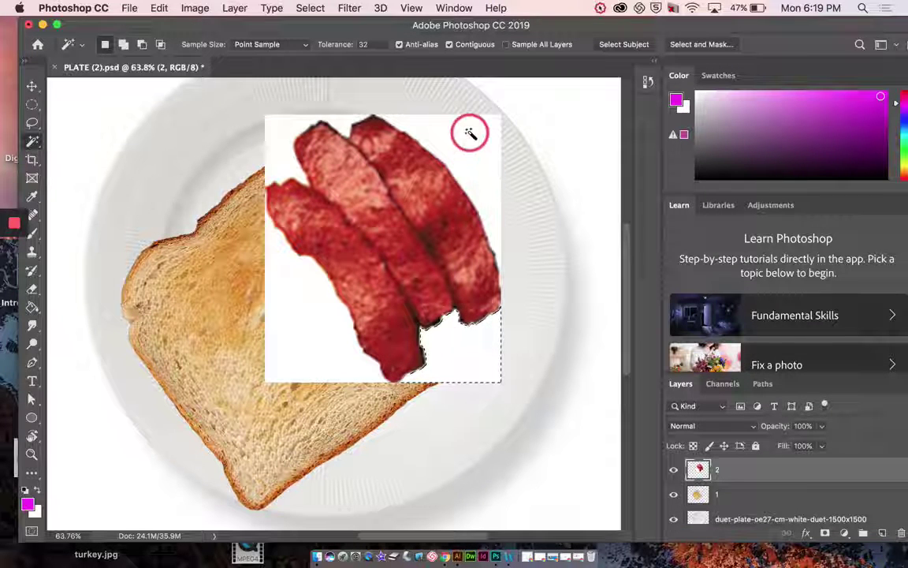
pyautogui.click(298, 290)
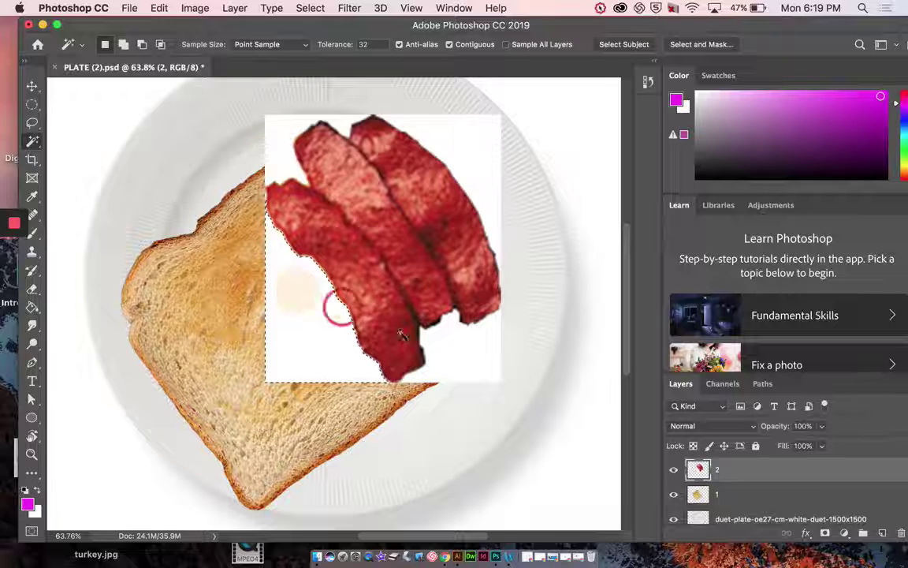
pyautogui.click(448, 349)
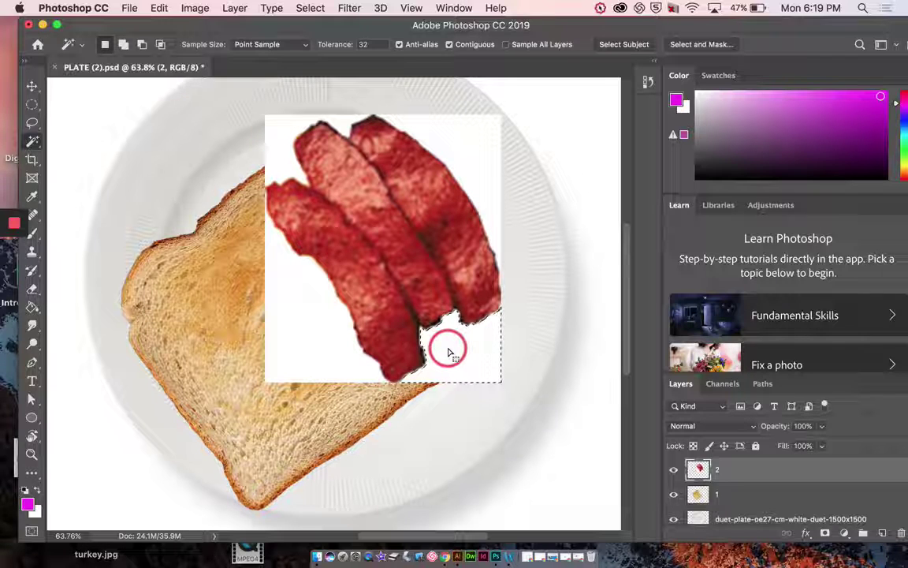
pyautogui.click(480, 152)
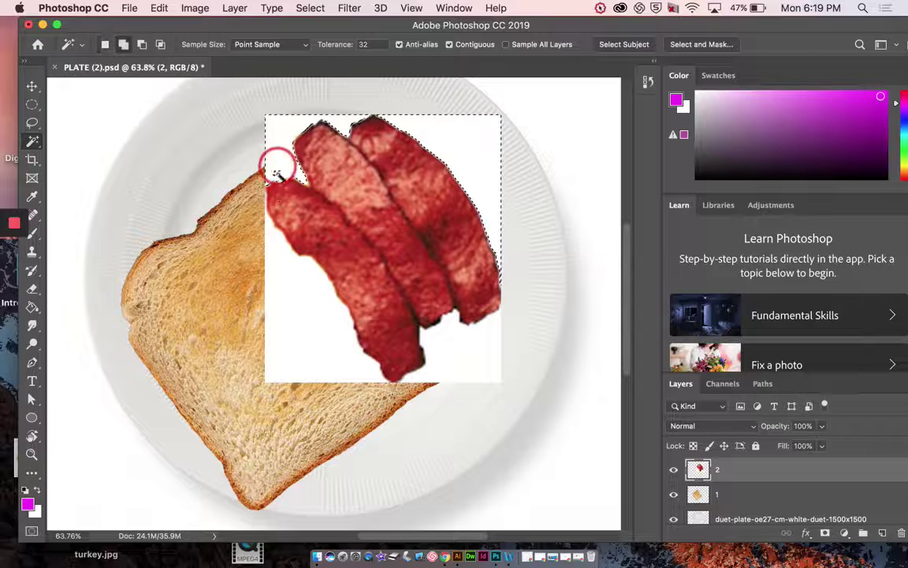
# Step: Add the white areas left and below-right of the bacon, then delete the selection
pyautogui.click(306, 290)
pyautogui.click(468, 351)
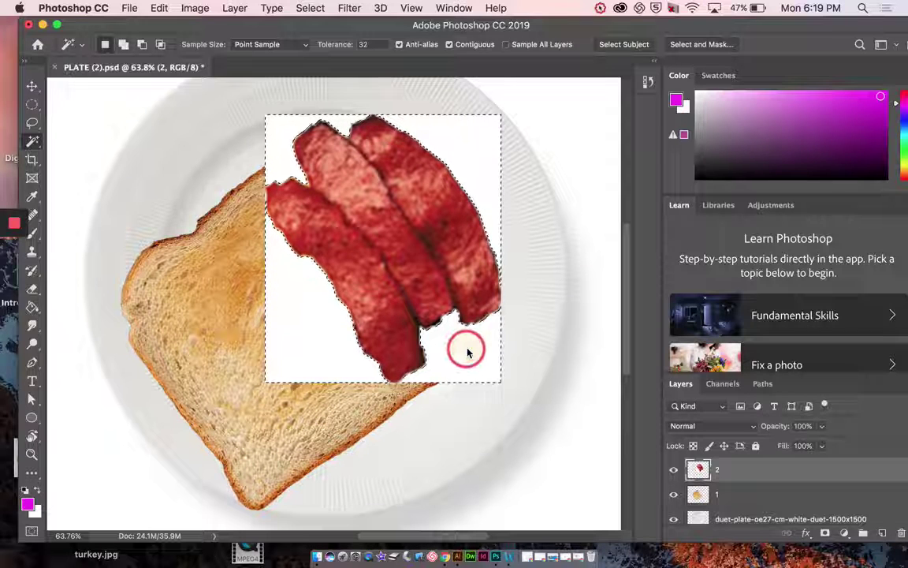
pyautogui.press('Delete')
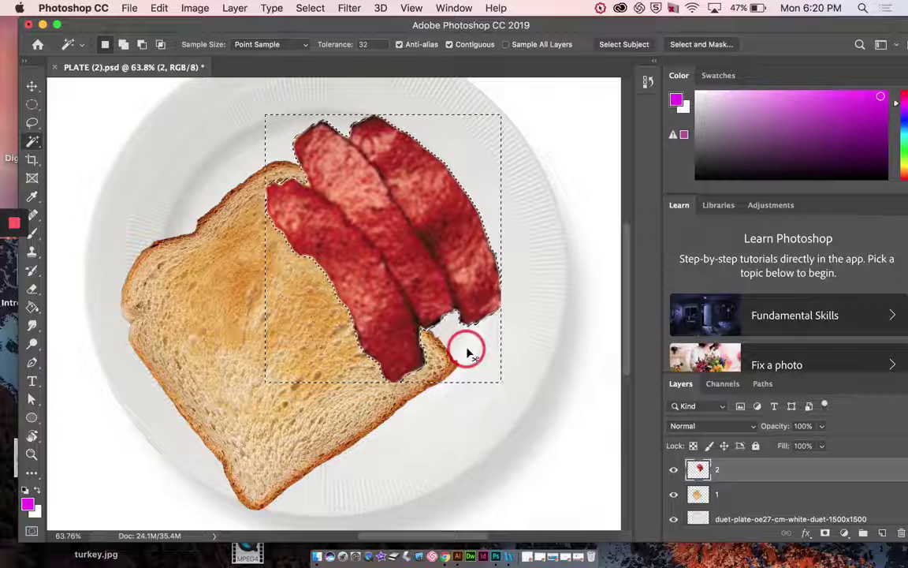
# Step: Deselect and move the bacon layer down-left onto the toast
pyautogui.press('super+d')
pyautogui.click(34, 106)
pyautogui.click(32, 86)
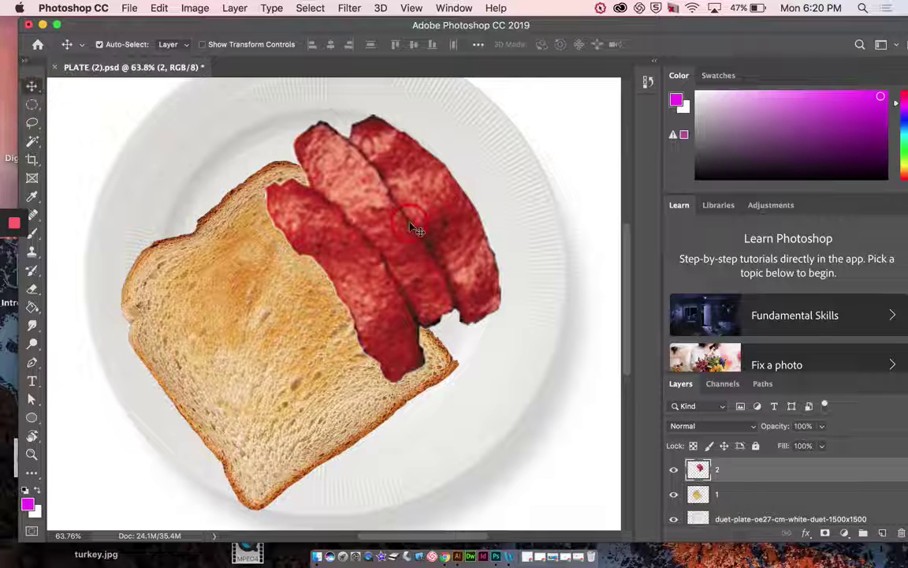
pyautogui.moveTo(414, 221); pyautogui.dragTo(329, 308)
# Step: Rotate the bacon about 20°, nudge it up-right, and commit the transform
pyautogui.press('super+t')
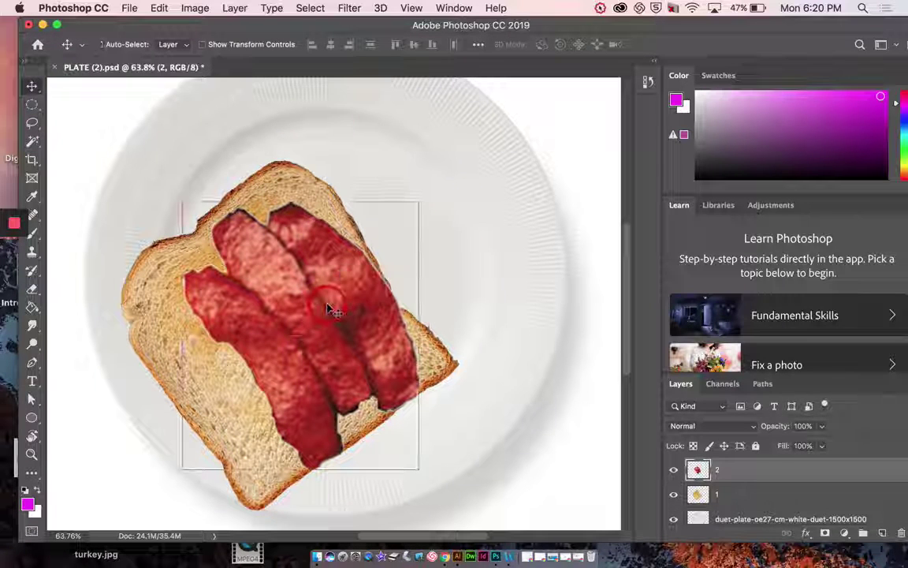
pyautogui.moveTo(428, 191); pyautogui.dragTo(466, 239)
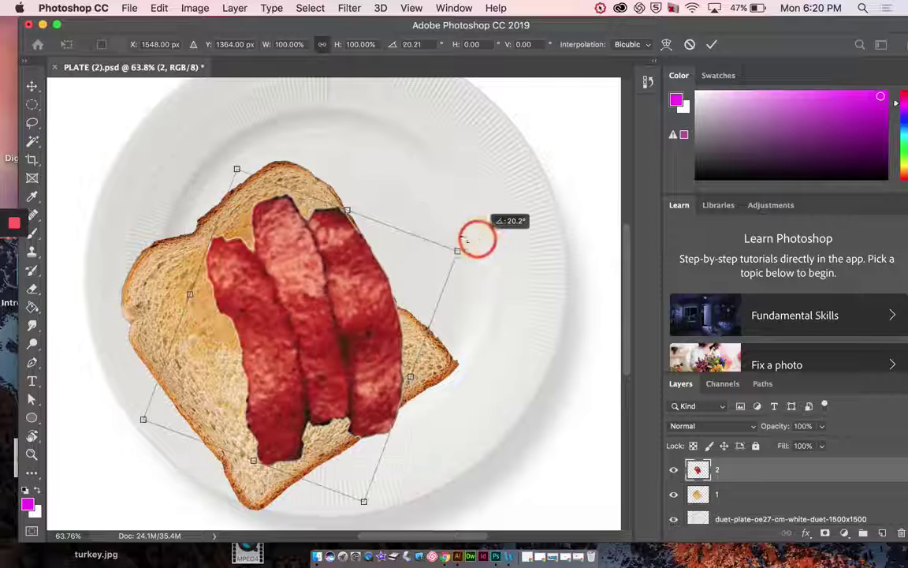
pyautogui.moveTo(319, 290); pyautogui.dragTo(332, 263)
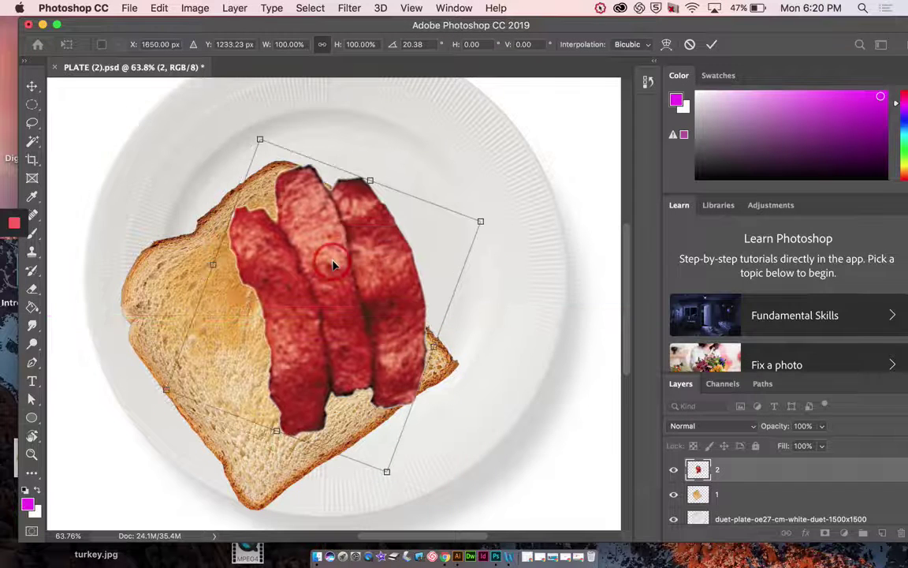
pyautogui.click(709, 49)
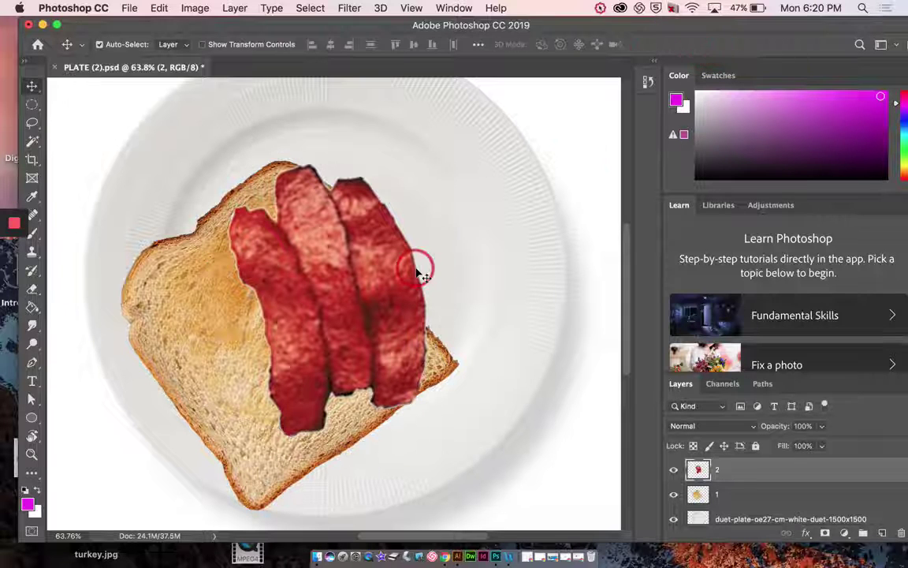
pyautogui.scroll(-2, 416, 273)
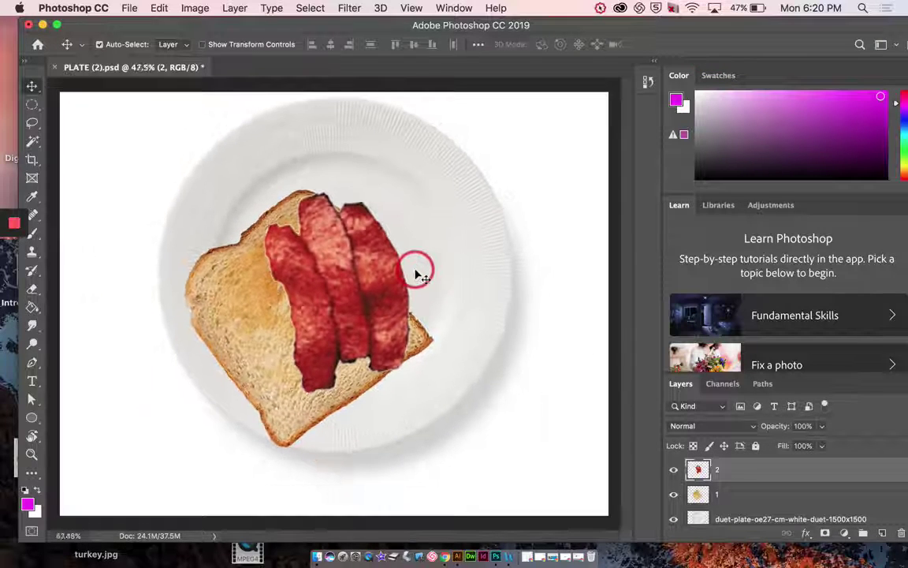
# Step: Embed the lettuce image 3.jpg into the document
pyautogui.click(129, 8)
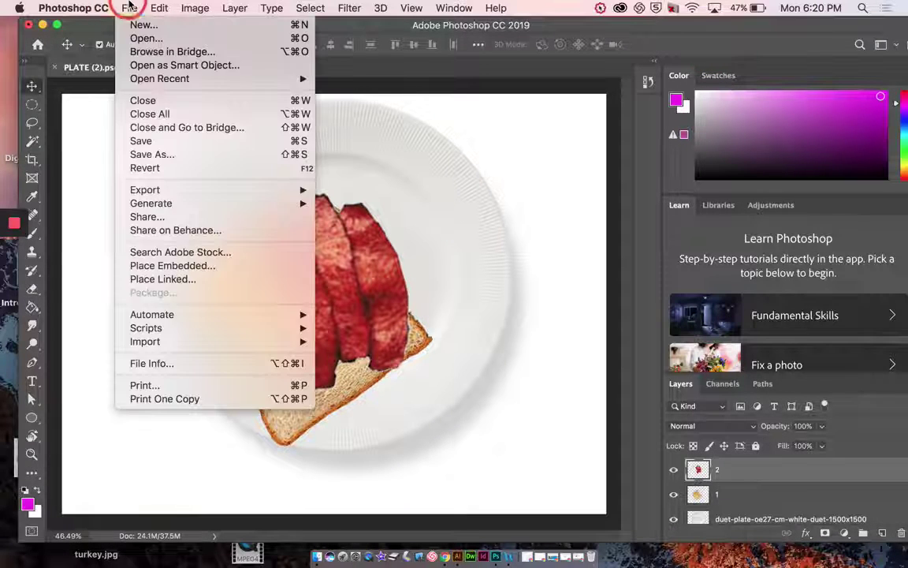
pyautogui.click(202, 265)
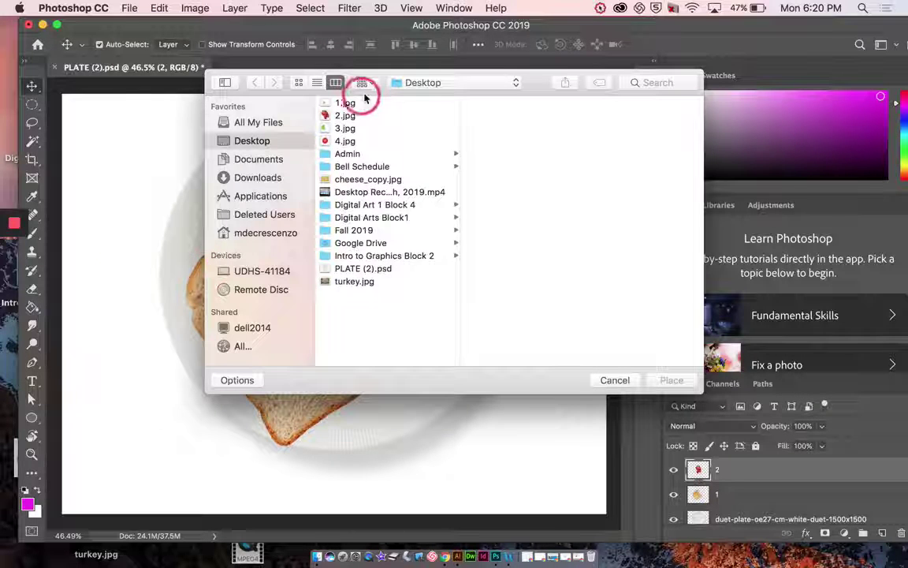
pyautogui.click(362, 128)
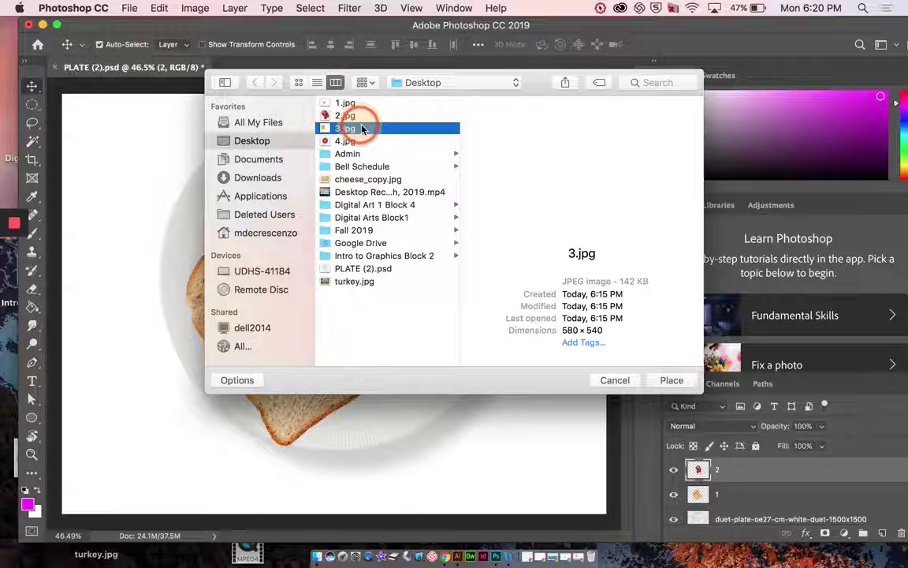
pyautogui.click(671, 379)
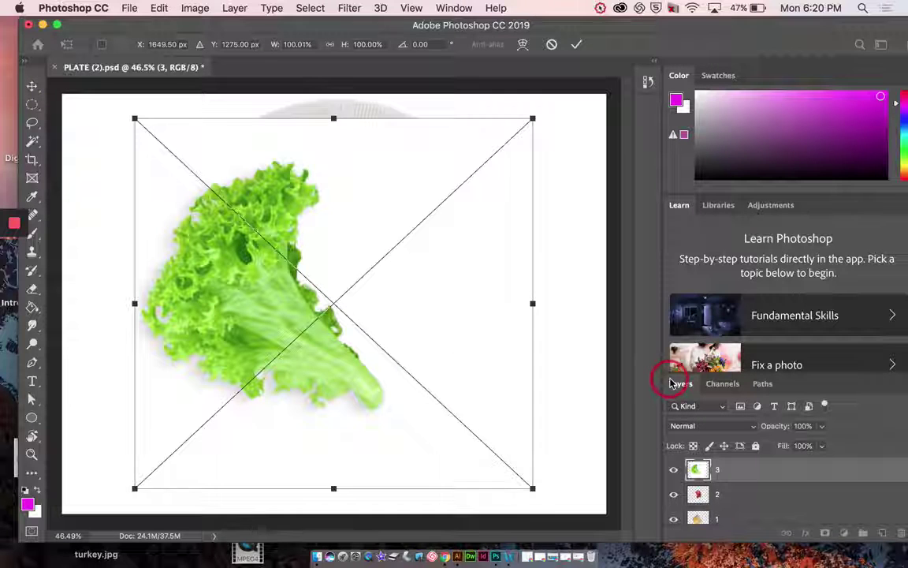
# Step: Commit the placed lettuce and rasterize layer 3
pyautogui.doubleClick(466, 332)
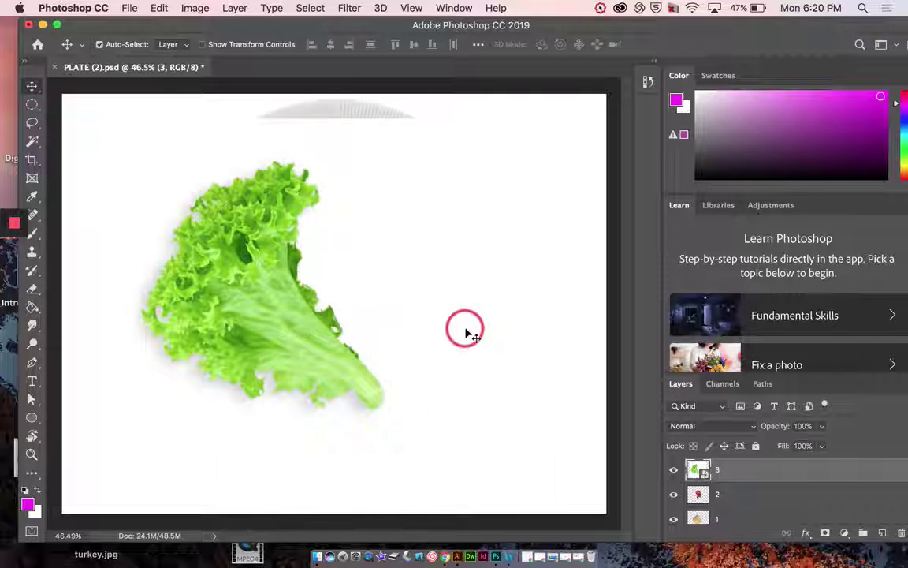
pyautogui.rightClick(752, 470)
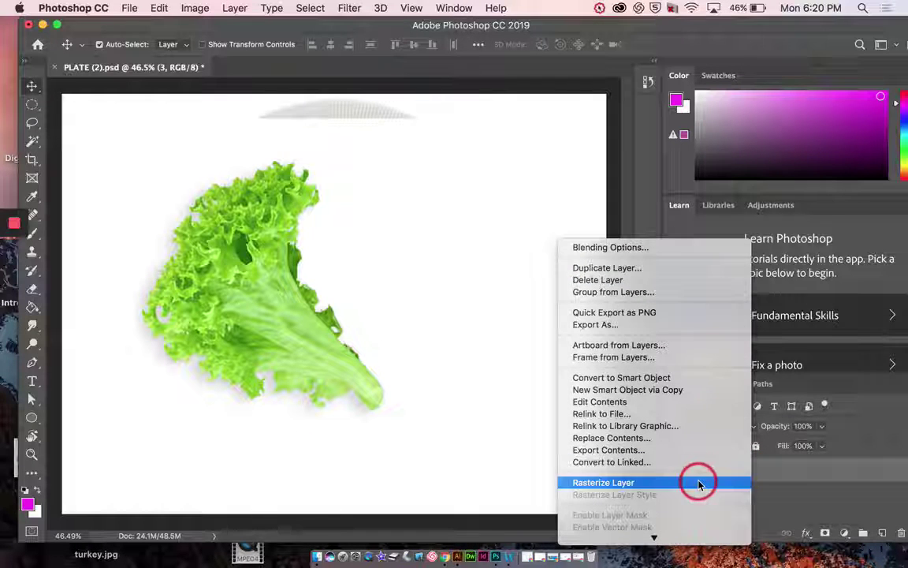
pyautogui.click(699, 481)
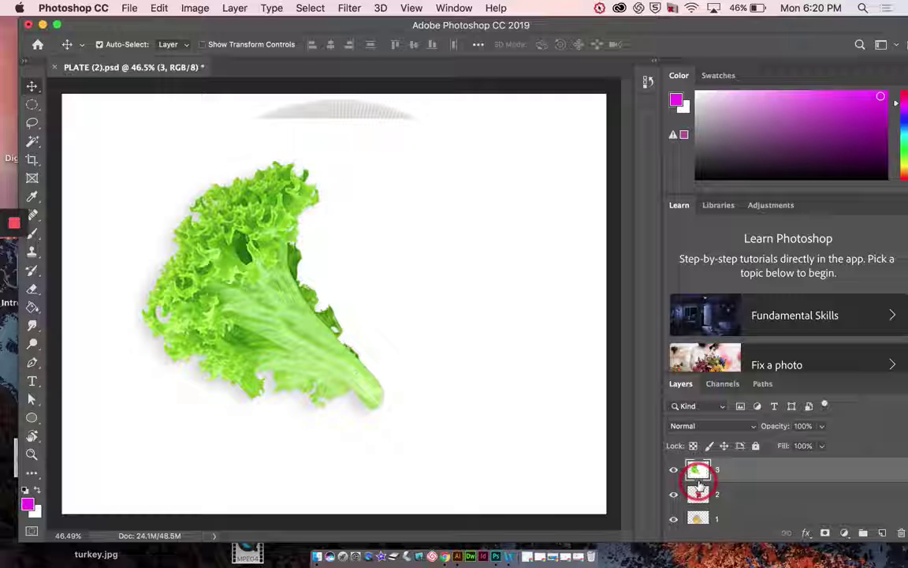
# Step: Magic Wand the white background around the lettuce and add a missed white spot
pyautogui.click(22, 142)
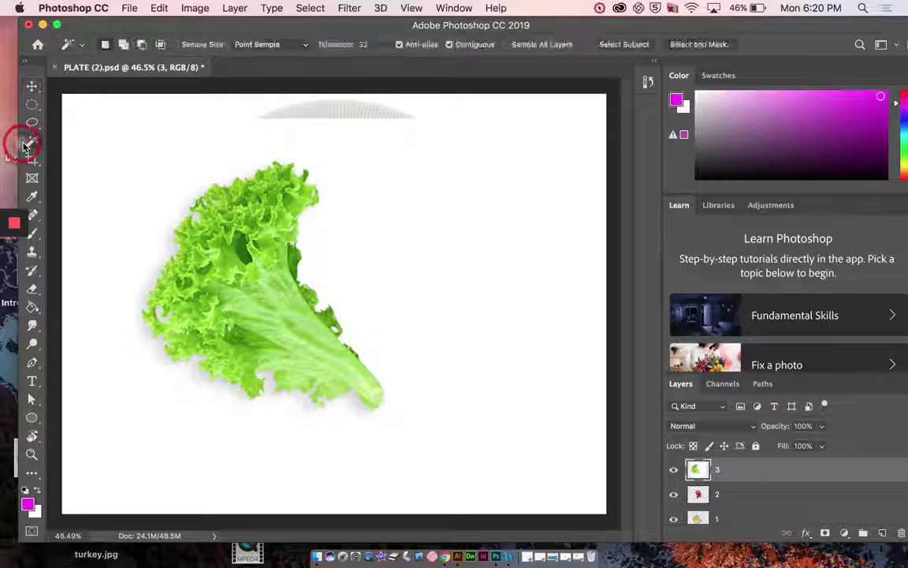
pyautogui.click(376, 250)
pyautogui.scroll(4, 375, 251)
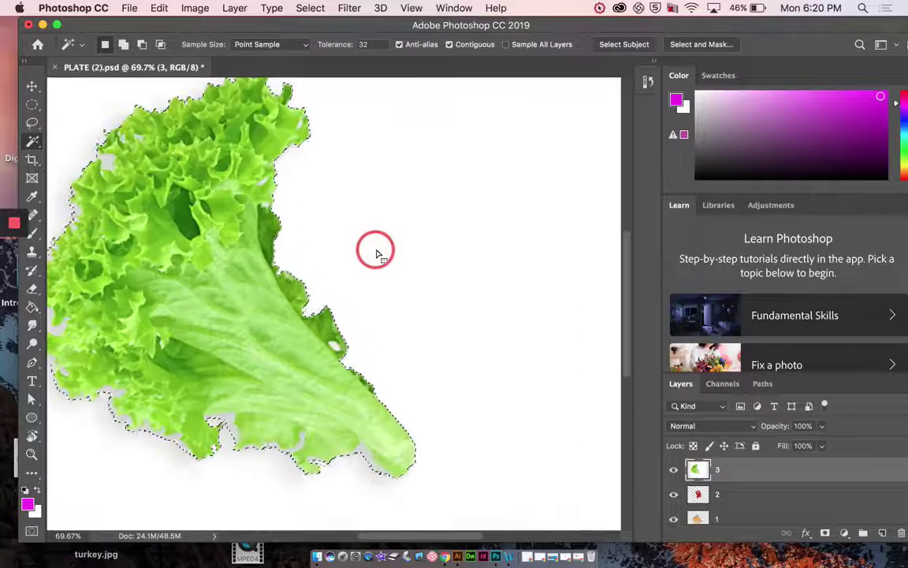
pyautogui.hscroll(-3, 372, 248)
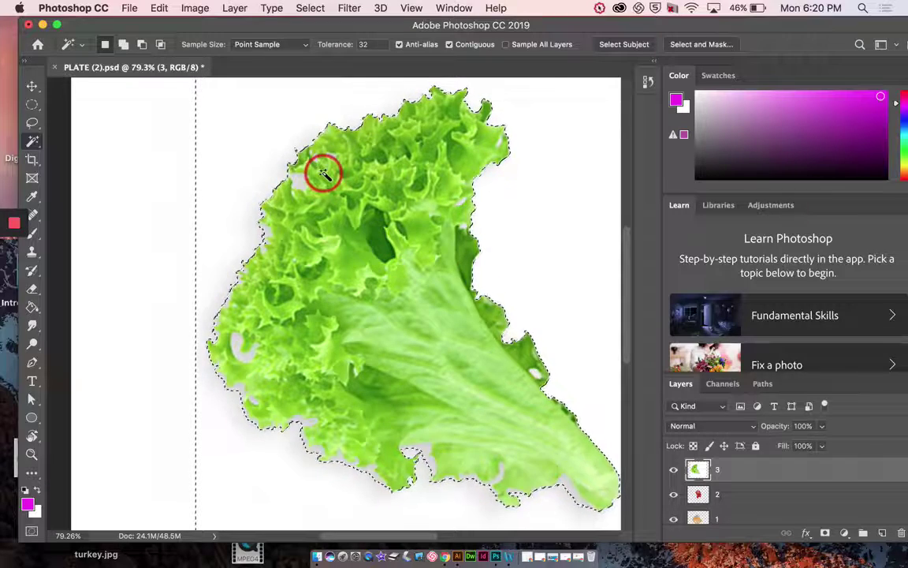
pyautogui.scroll(2, 322, 173)
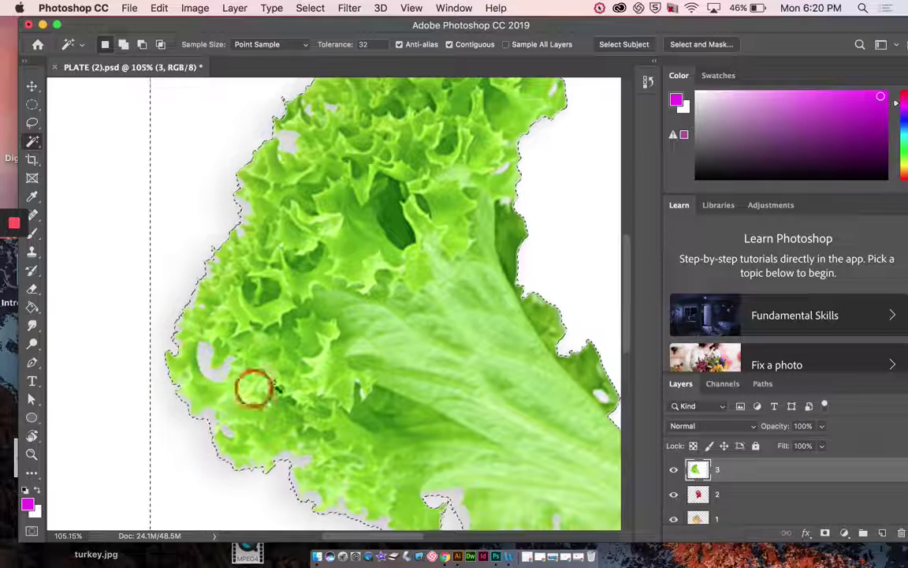
pyautogui.keyDown('shift'); pyautogui.click(209, 364); pyautogui.keyUp('shift')
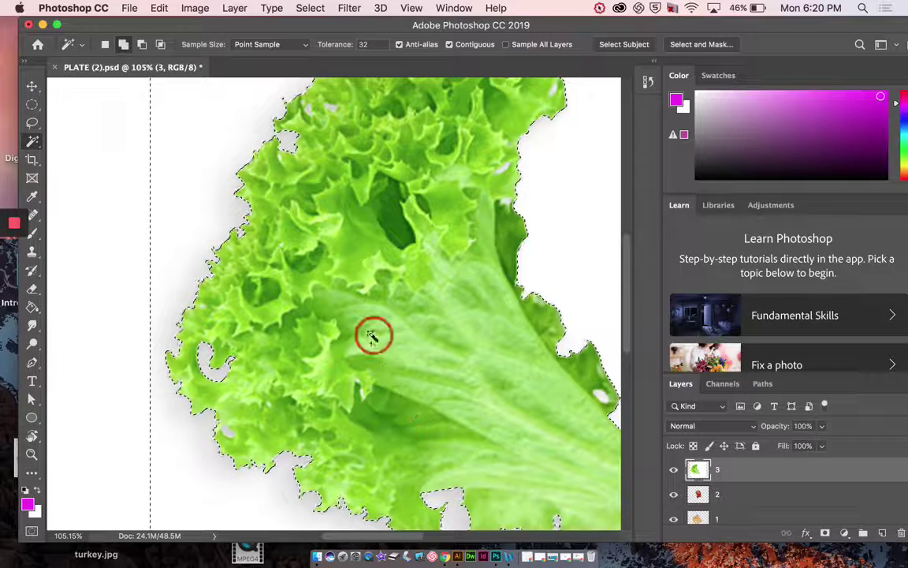
pyautogui.scroll(5, 334, 185)
pyautogui.scroll(4, 334, 172)
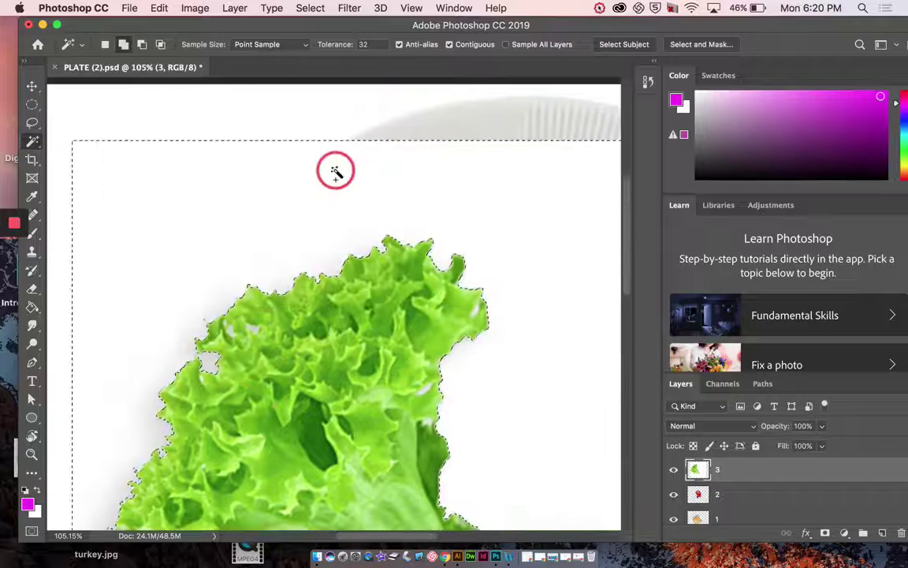
pyautogui.scroll(3, 335, 172)
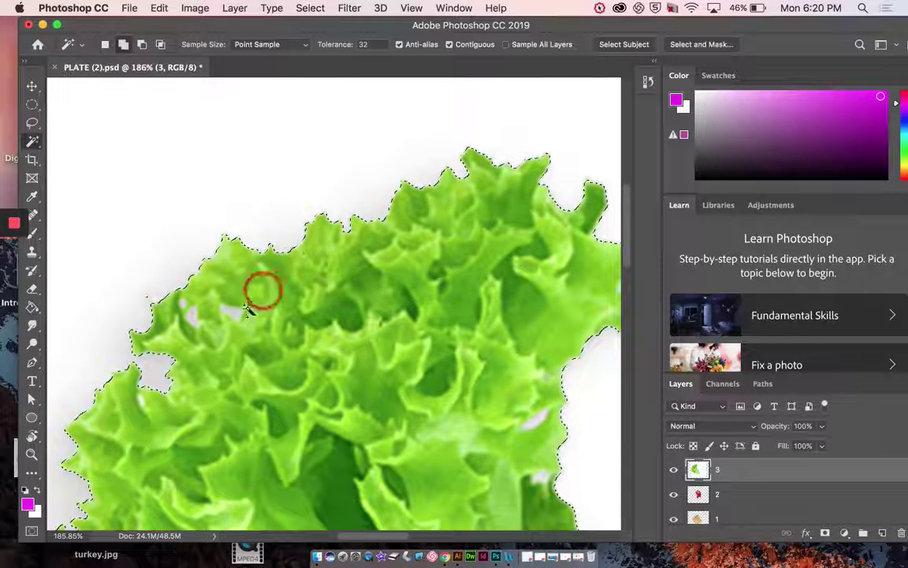
# Step: Add the small white gaps along the lettuce edges, mostly on the right side, to the selection
pyautogui.click(184, 315)
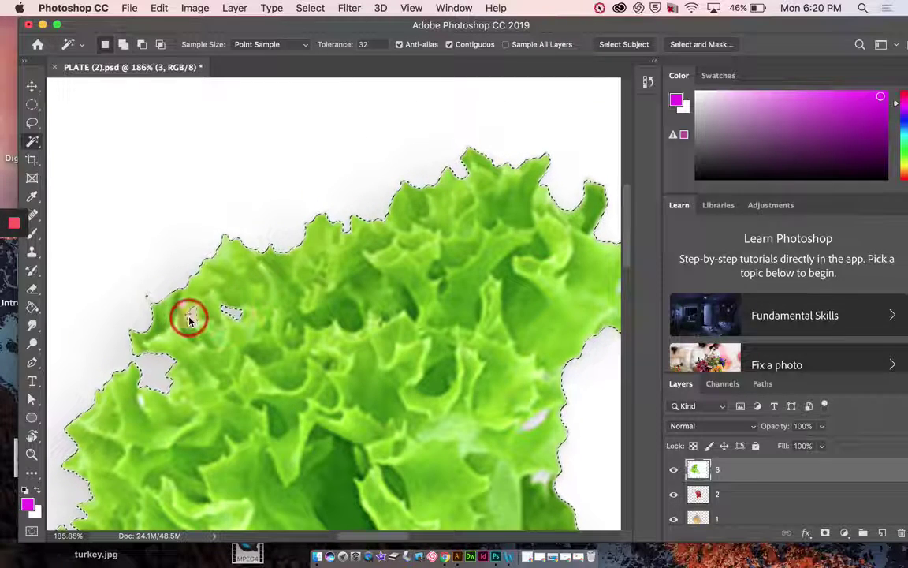
pyautogui.click(424, 286)
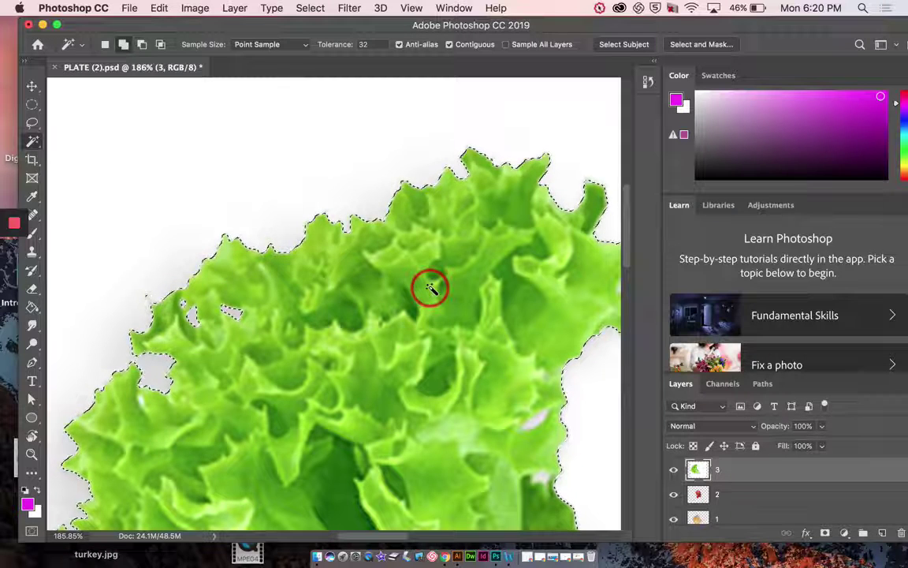
pyautogui.hscroll(5, 430, 287)
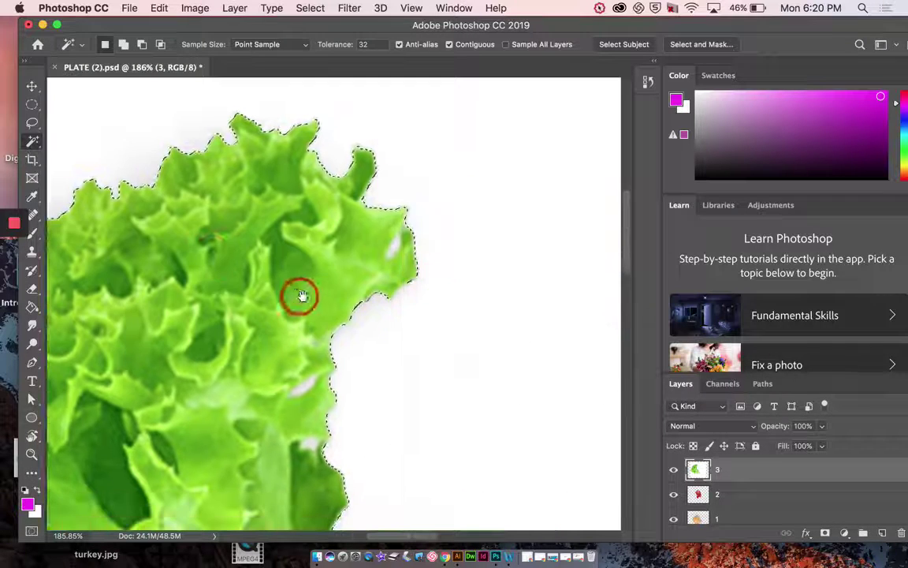
pyautogui.hscroll(-5, 406, 239)
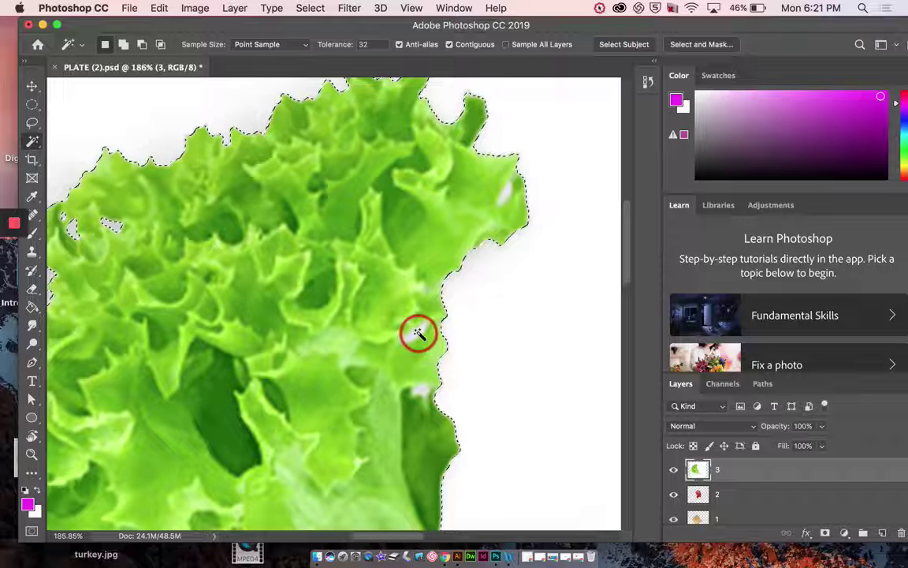
pyautogui.keyDown('shift'); pyautogui.click(415, 331); pyautogui.keyUp('shift')
pyautogui.keyDown('shift'); pyautogui.click(424, 388); pyautogui.keyUp('shift')
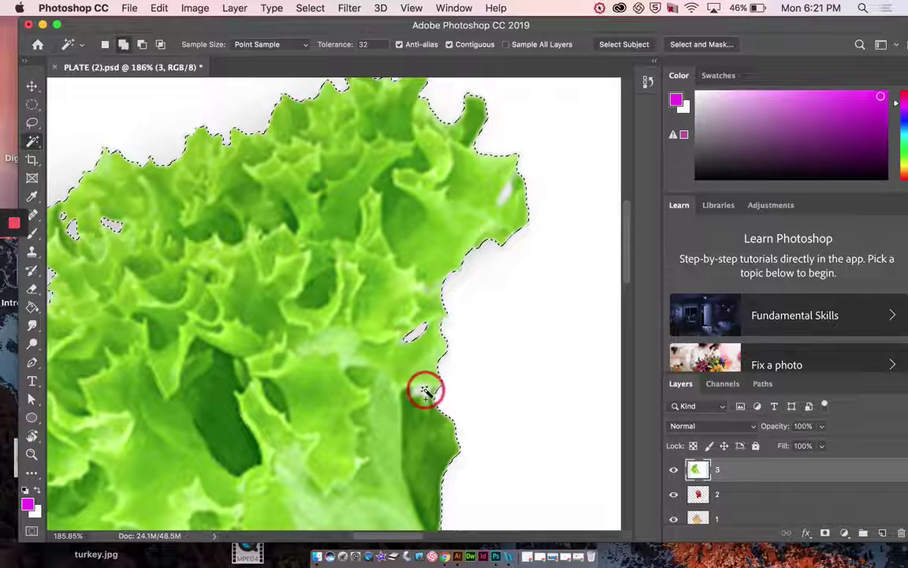
pyautogui.keyDown('shift'); pyautogui.click(446, 284); pyautogui.keyUp('shift')
pyautogui.keyDown('shift'); pyautogui.click(502, 214); pyautogui.keyUp('shift')
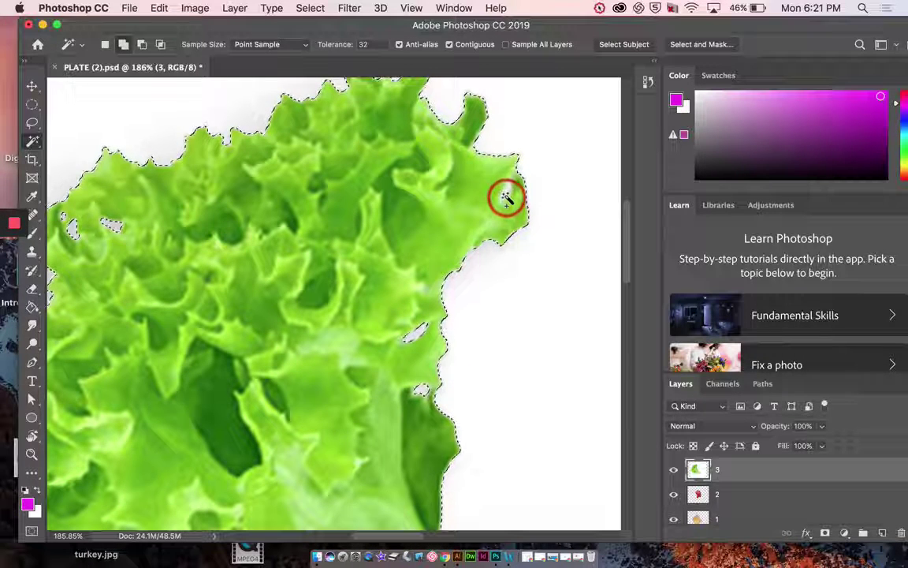
pyautogui.scroll(-2, 401, 333)
pyautogui.scroll(-6, 401, 335)
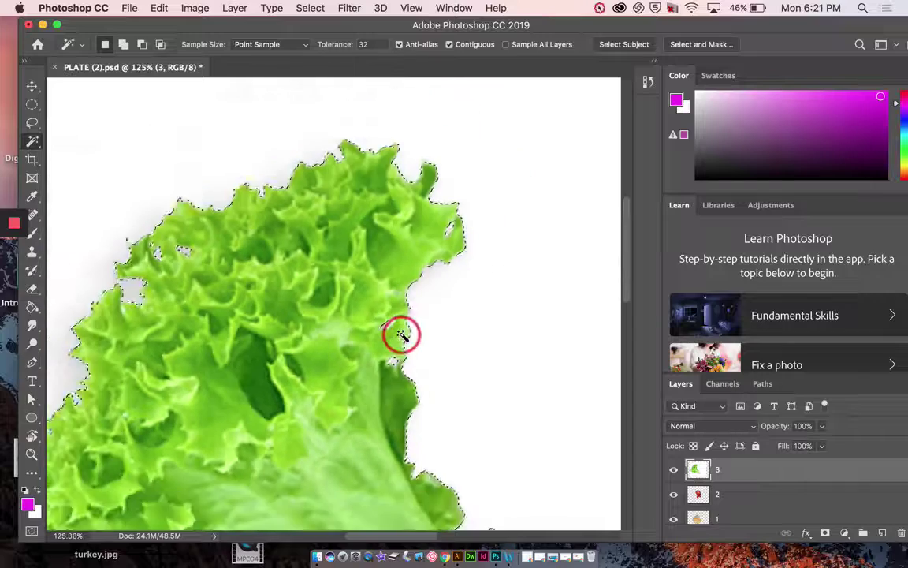
pyautogui.scroll(-2, 401, 334)
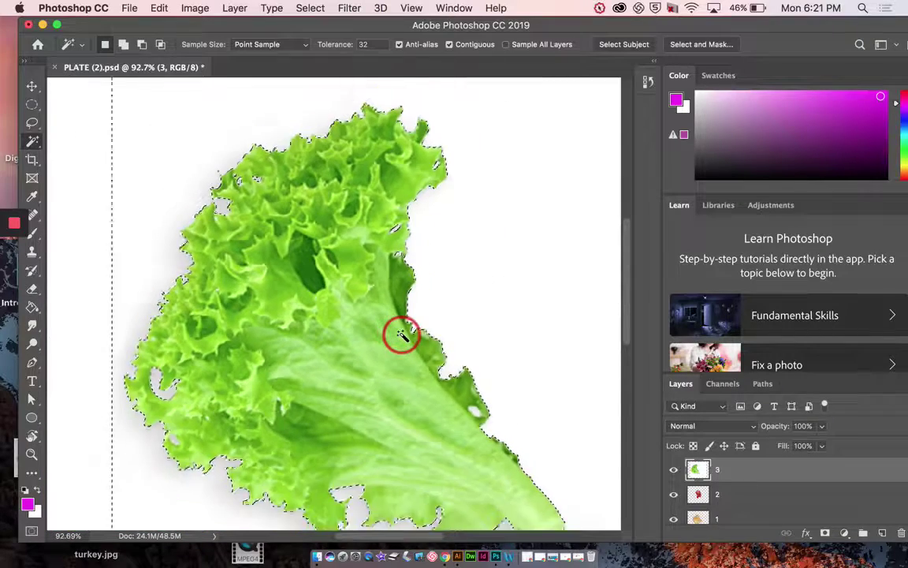
pyautogui.scroll(6, 485, 409)
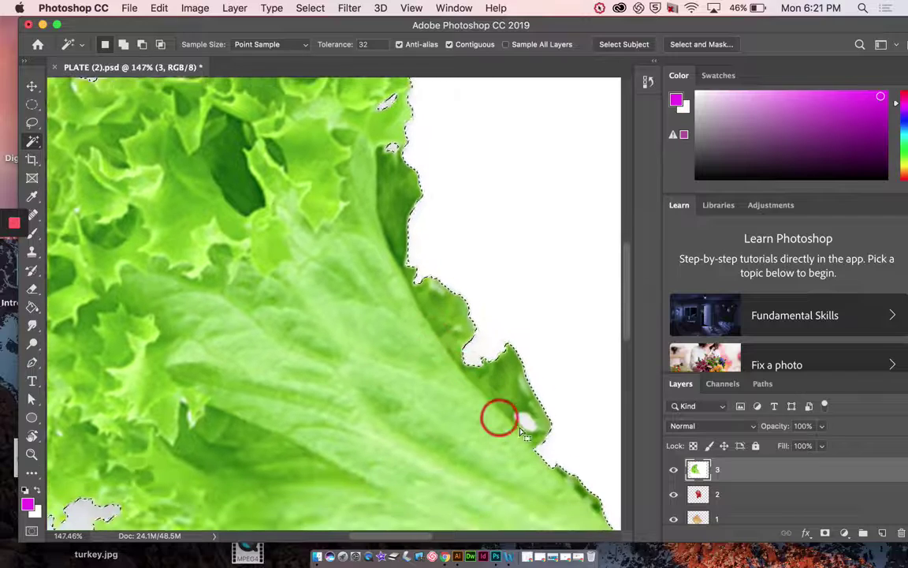
pyautogui.keyDown('shift'); pyautogui.click(523, 421); pyautogui.keyUp('shift')
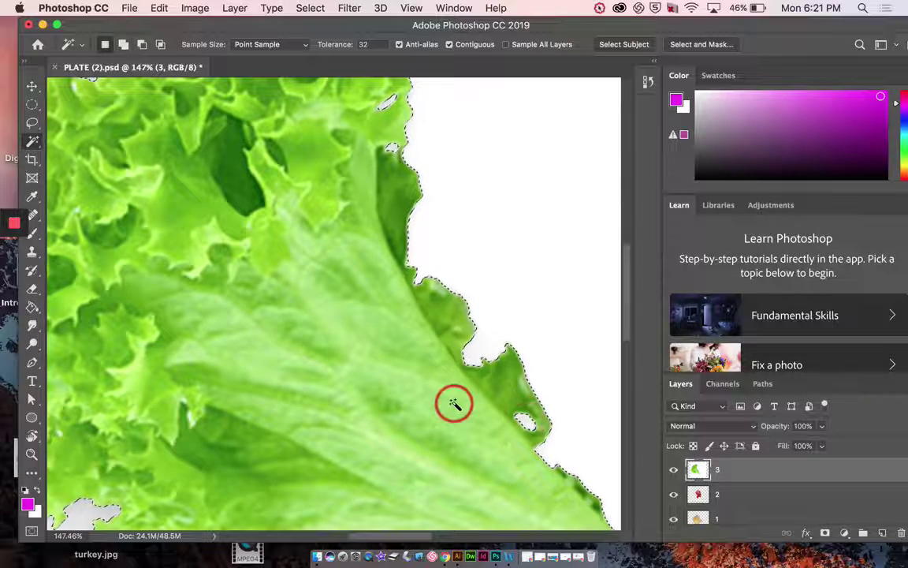
pyautogui.scroll(-6, 454, 402)
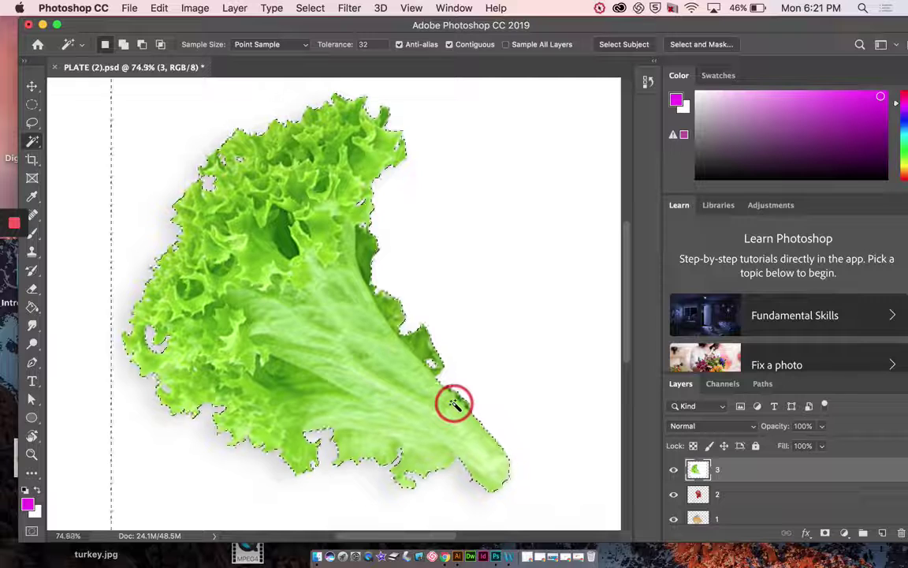
# Step: Delete the lettuce's white background, deselect, and move the lettuce down on the plate
pyautogui.press('Delete')
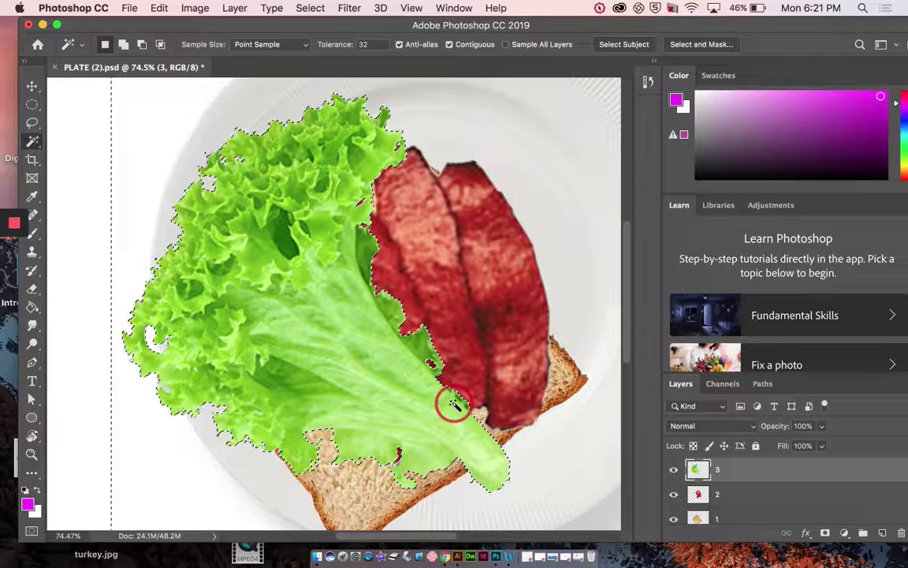
pyautogui.press('super+d')
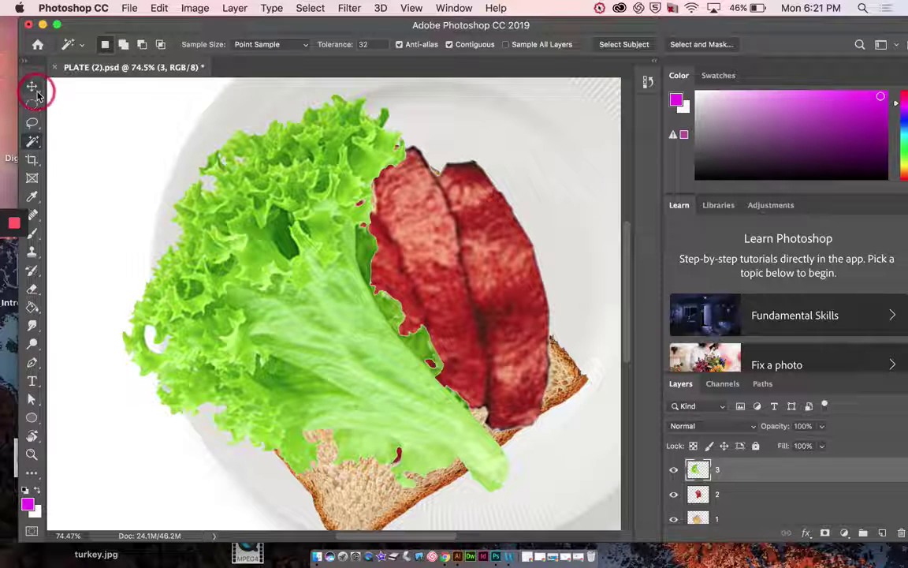
pyautogui.click(32, 86)
pyautogui.scroll(-3, 251, 244)
pyautogui.scroll(-1, 251, 245)
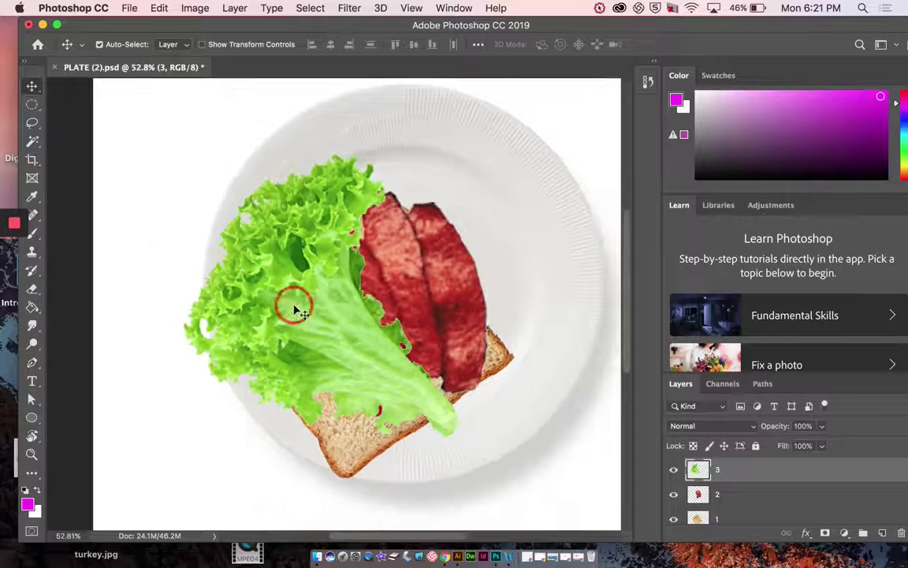
pyautogui.moveTo(294, 302); pyautogui.dragTo(292, 337)
# Step: Rotate the lettuce about 32°, nudge it down onto the bread, and apply
pyautogui.press('super+t')
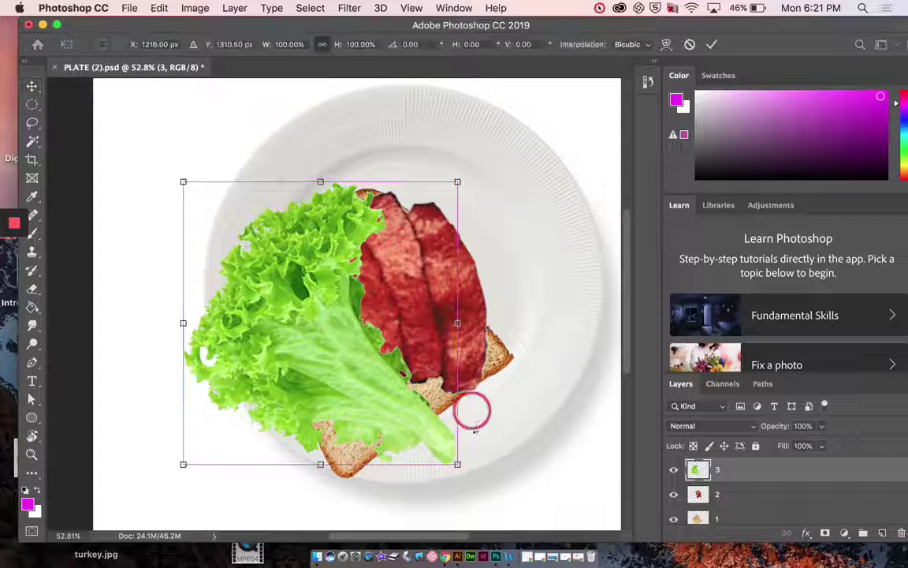
pyautogui.moveTo(472, 464); pyautogui.dragTo(493, 357)
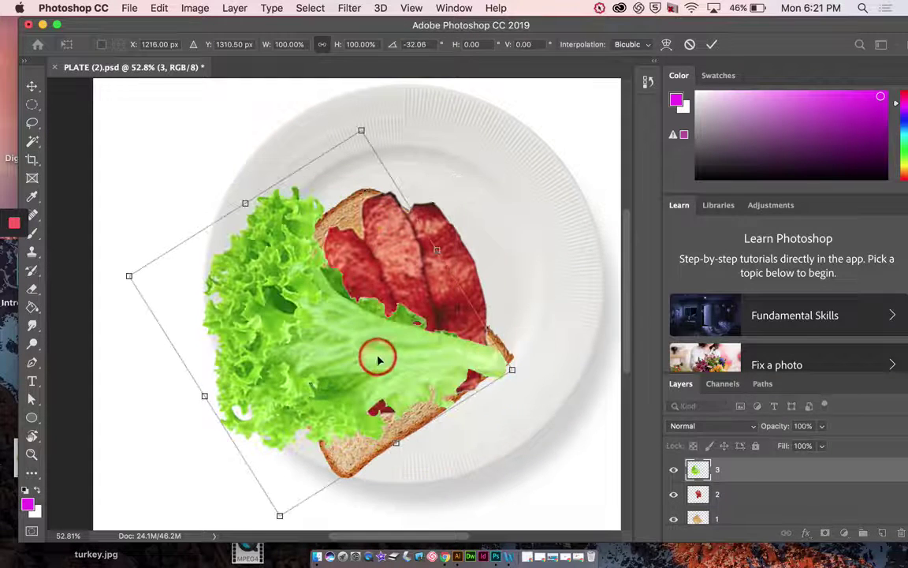
pyautogui.moveTo(377, 357); pyautogui.dragTo(375, 382)
pyautogui.press('Return')
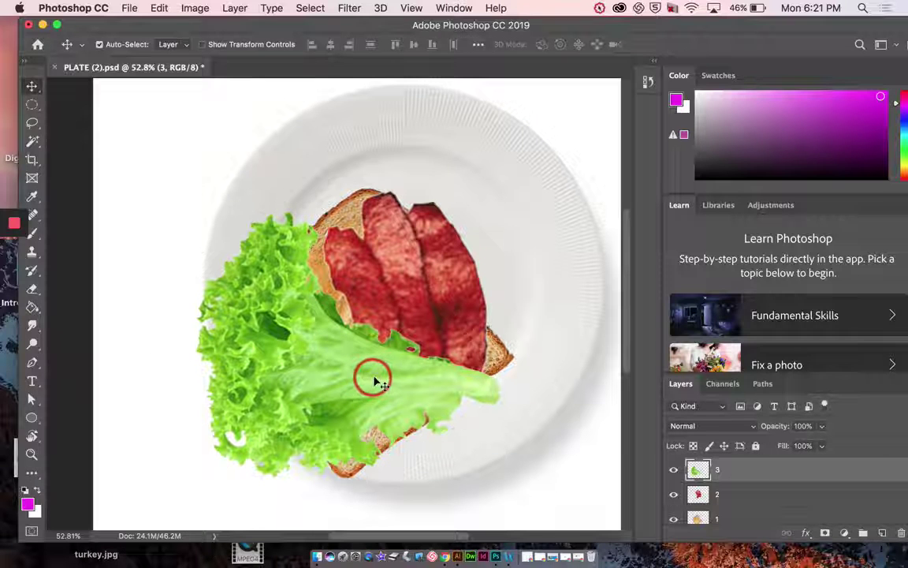
# Step: Embed the tomato image 4.jpg into the document as a new layer
pyautogui.click(131, 8)
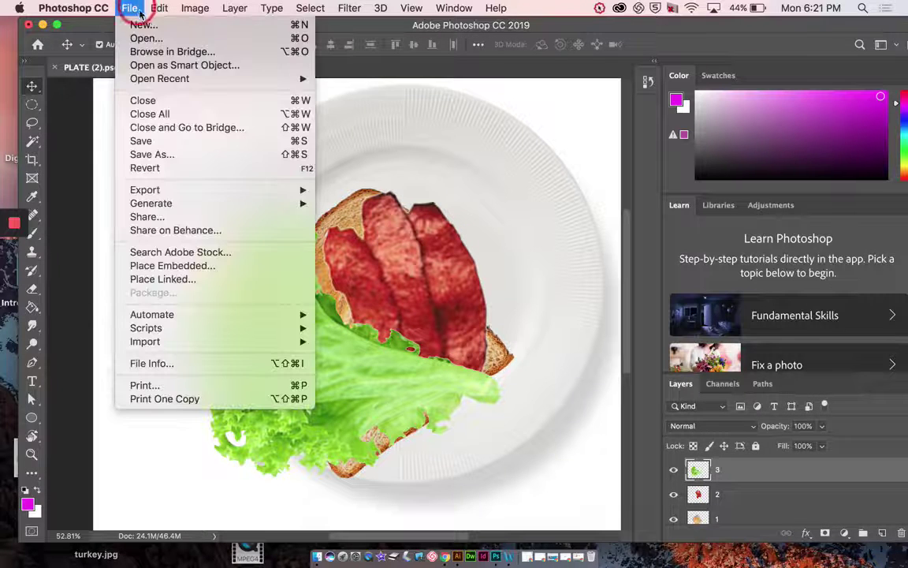
pyautogui.click(194, 271)
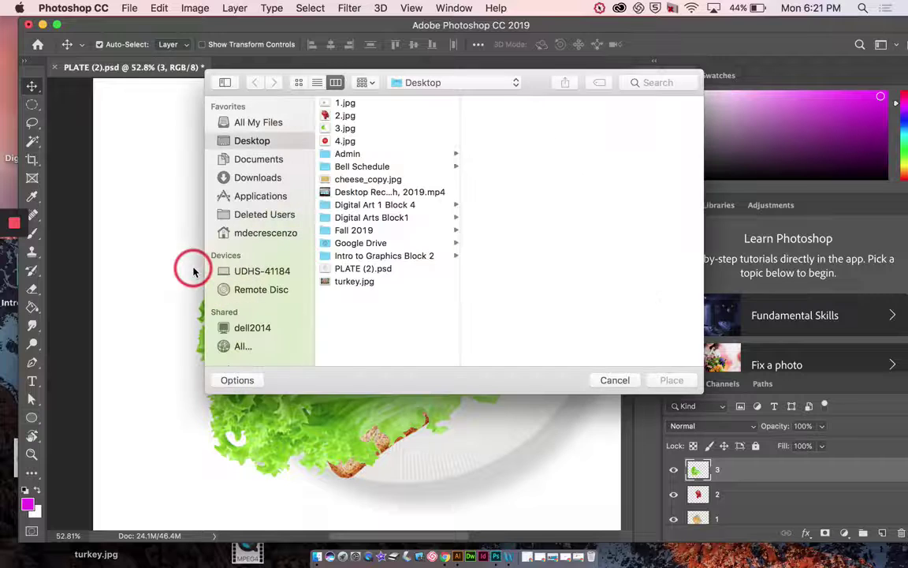
pyautogui.click(347, 142)
pyautogui.click(670, 380)
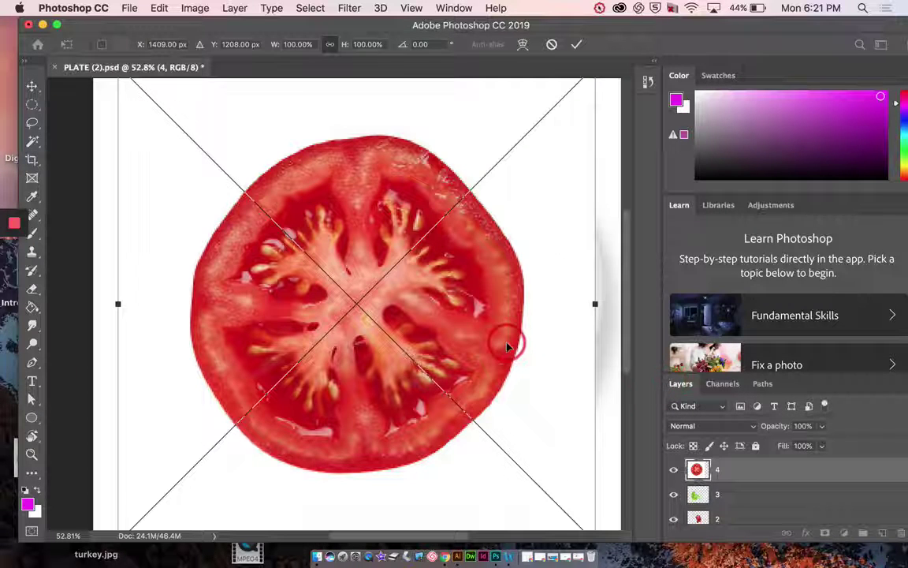
# Step: Shrink the tomato image to about 66% and apply the new size
pyautogui.press('super+0')
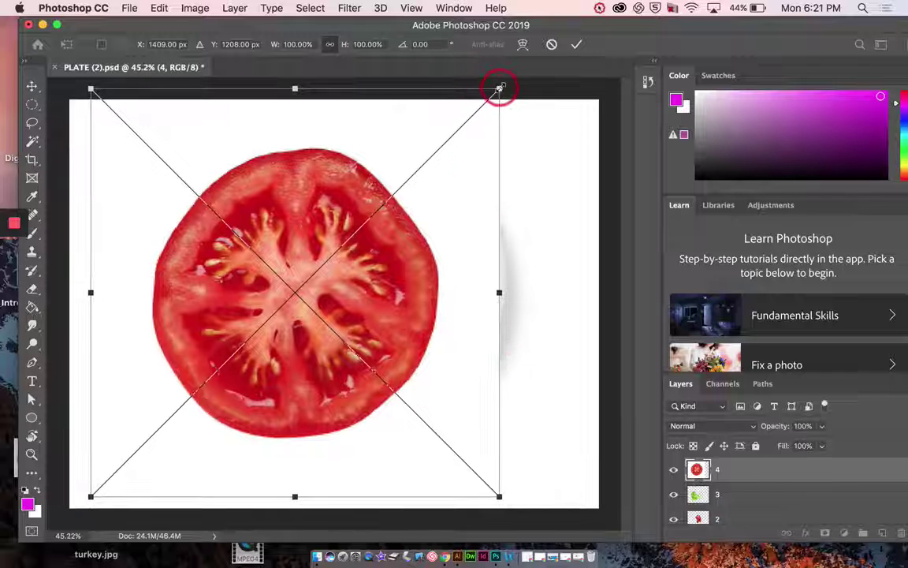
pyautogui.moveTo(500, 88); pyautogui.dragTo(325, 297)
pyautogui.press('Return')
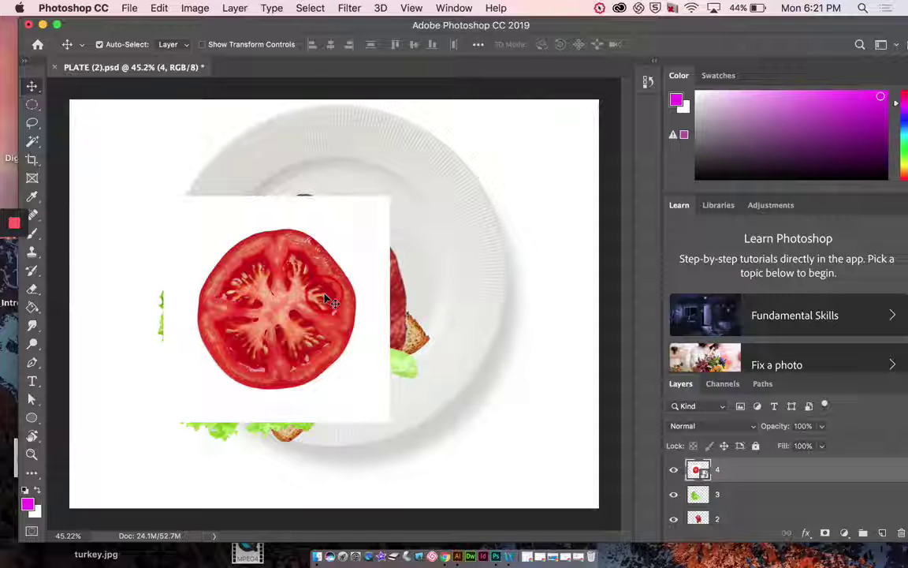
# Step: Select the tomato's white backdrop, rasterize layer 4, delete the white area, and deselect
pyautogui.click(44, 138)
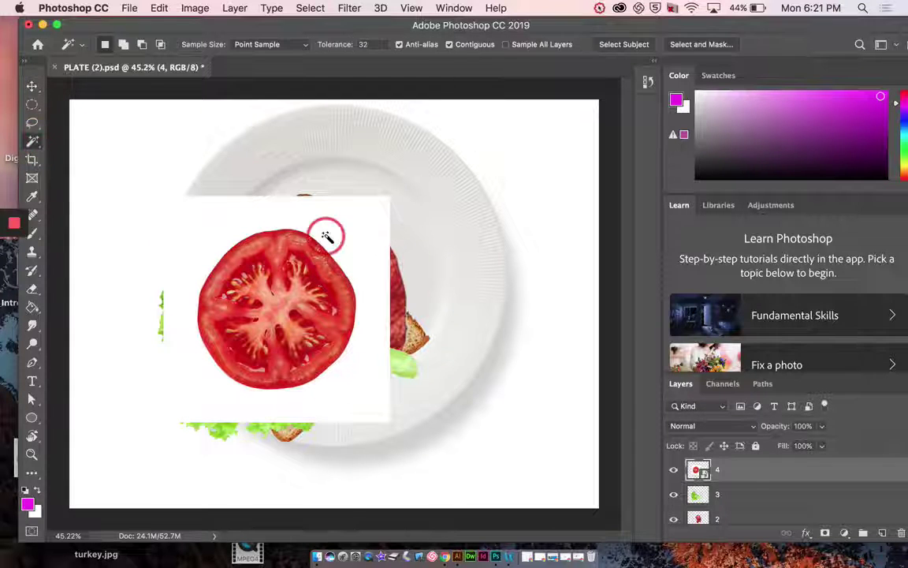
pyautogui.click(350, 236)
pyautogui.click(739, 469)
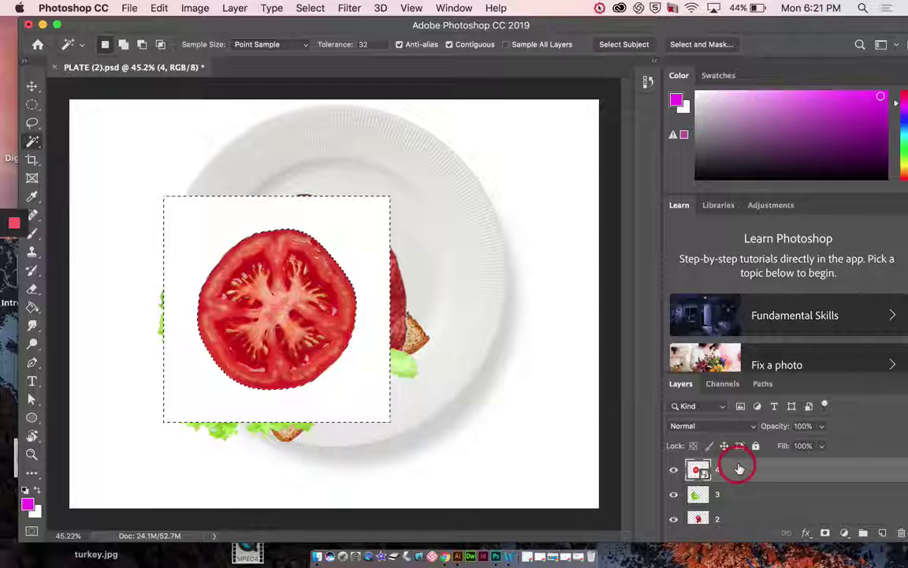
pyautogui.rightClick(738, 470)
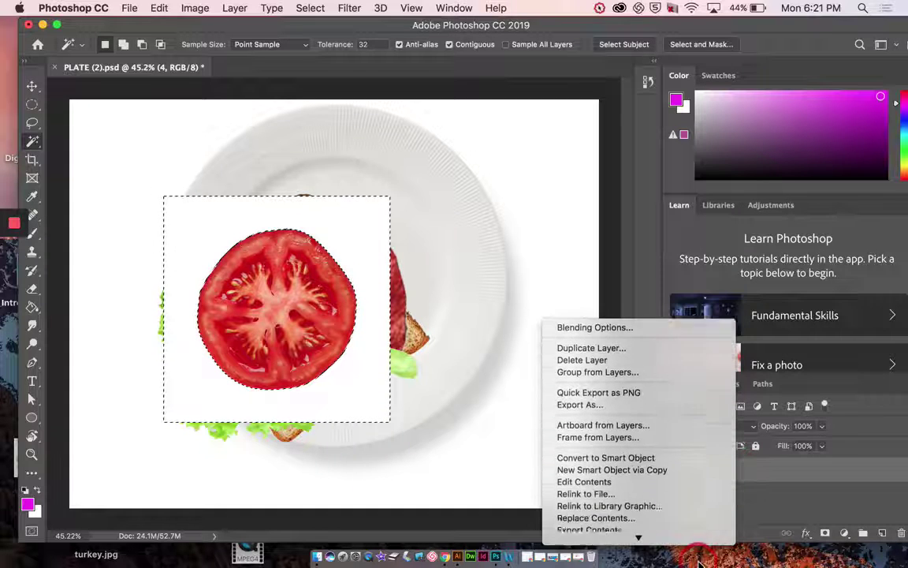
pyautogui.click(664, 418)
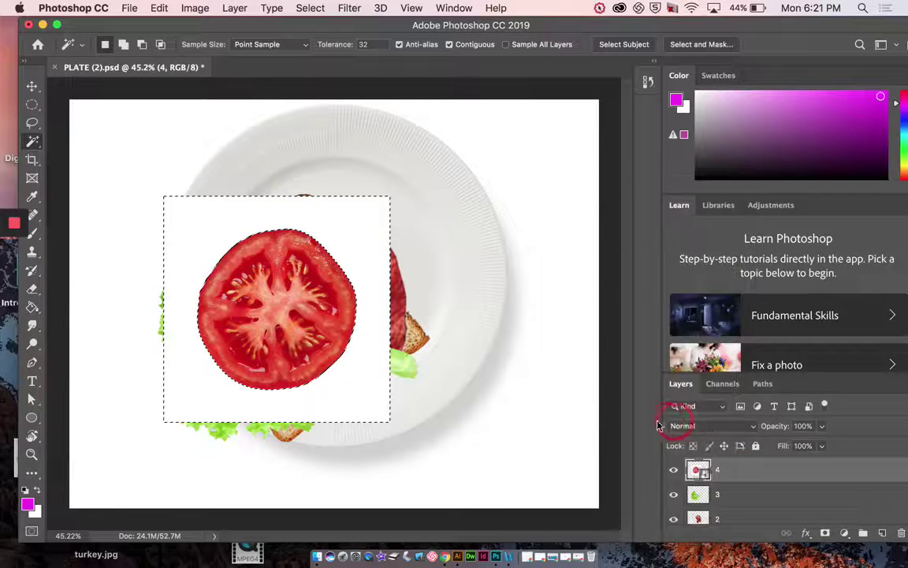
pyautogui.press('BackSpace')
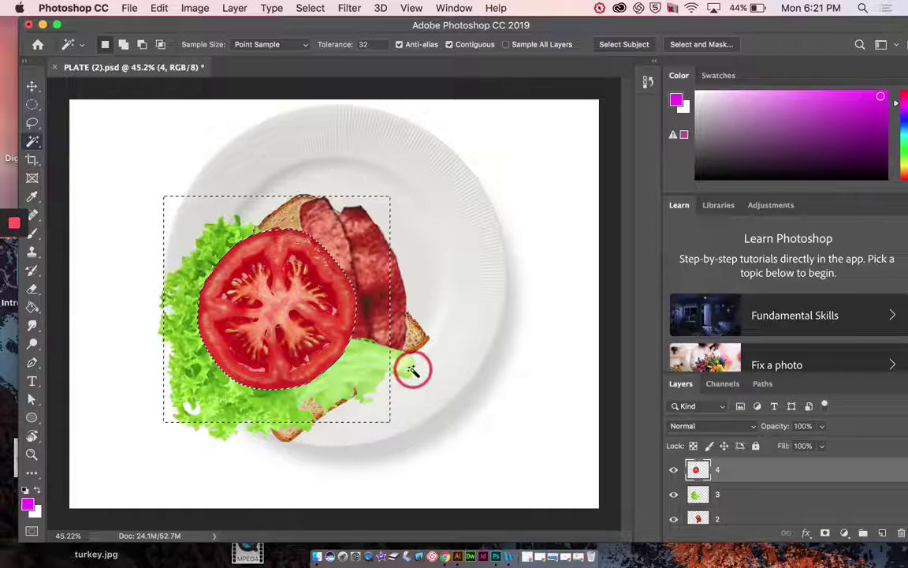
pyautogui.press('super+d')
pyautogui.click(31, 85)
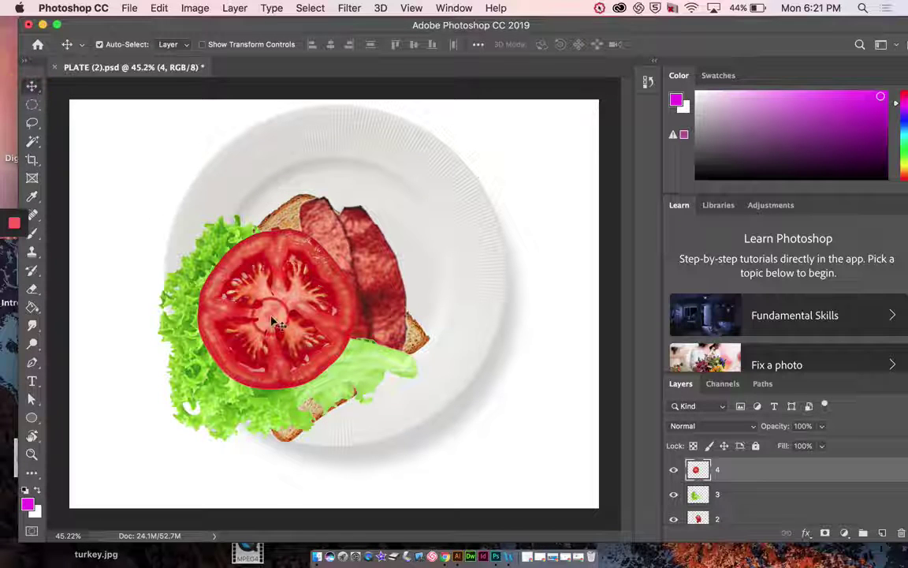
# Step: Scale the tomato slice to about 77% and move it down-left onto the lettuce
pyautogui.moveTo(274, 331); pyautogui.dragTo(257, 356)
pyautogui.press('super+t')
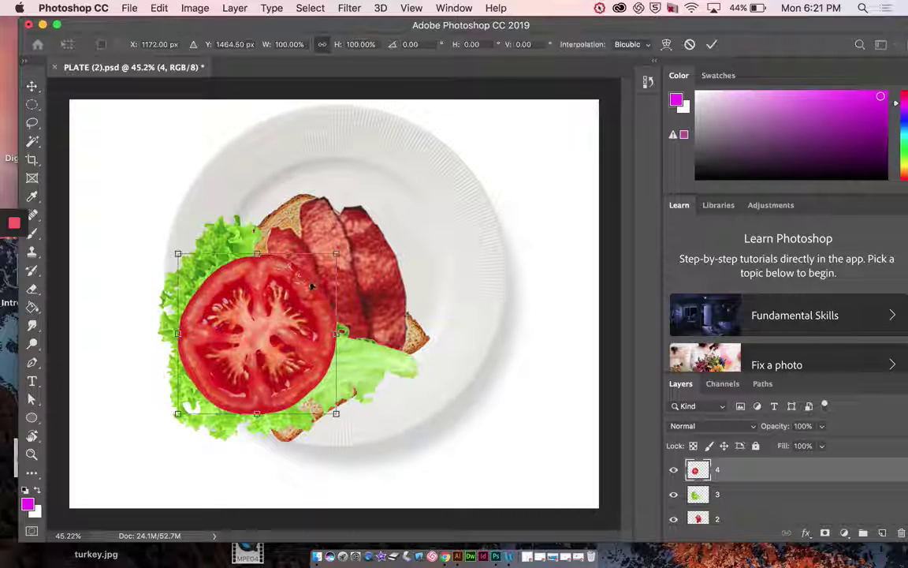
pyautogui.moveTo(327, 269); pyautogui.dragTo(287, 278)
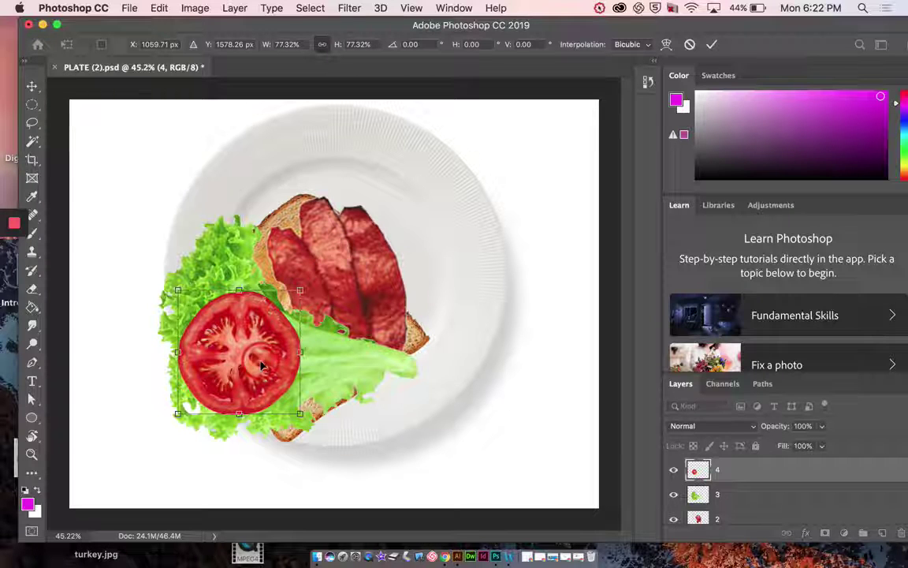
pyautogui.moveTo(229, 324); pyautogui.dragTo(270, 346)
pyautogui.click(415, 293)
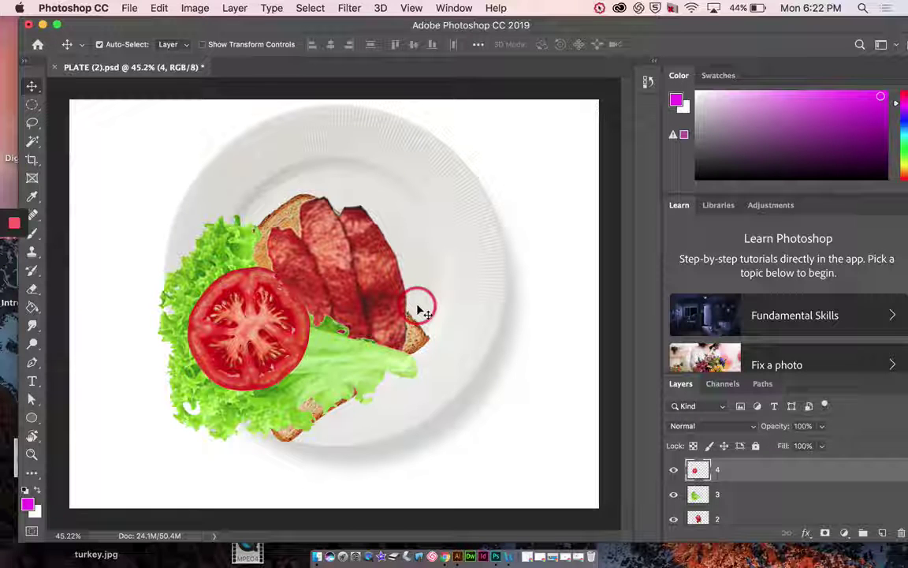
pyautogui.click(191, 7)
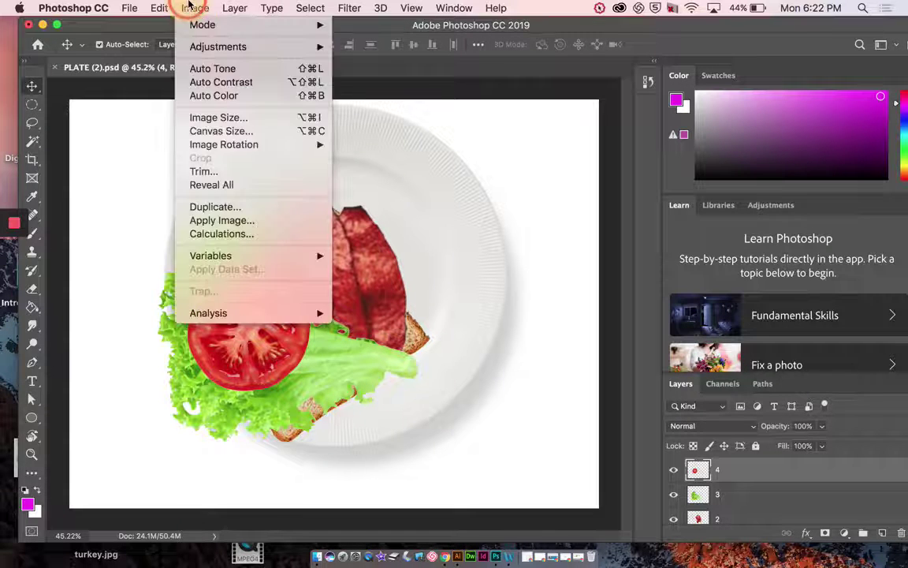
pyautogui.moveTo(134, 8)
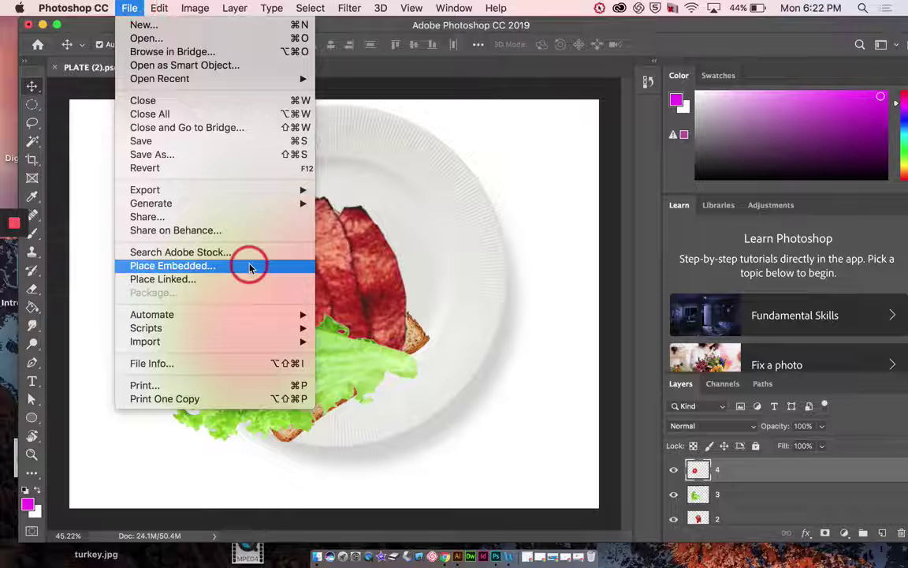
pyautogui.click(120, 7)
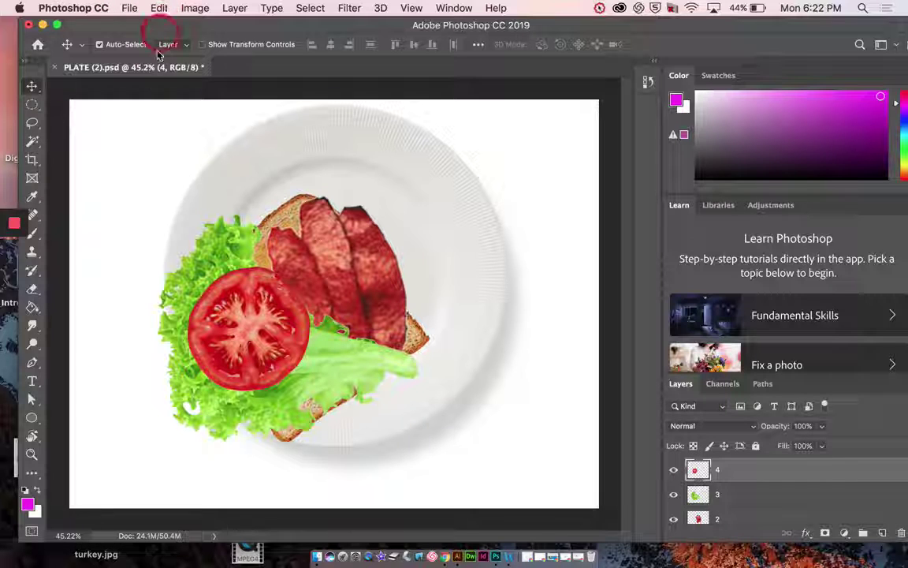
pyautogui.click(133, 152)
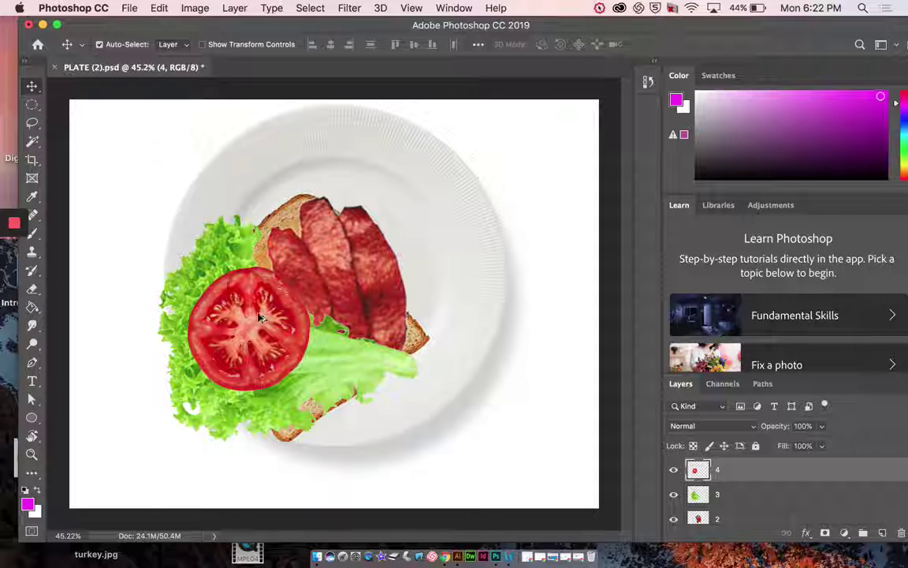
# Step: Option-drag the tomato up and right to make a second slice, layer 4 copy, over the bacon
pyautogui.moveTo(254, 341); pyautogui.dragTo(342, 289)
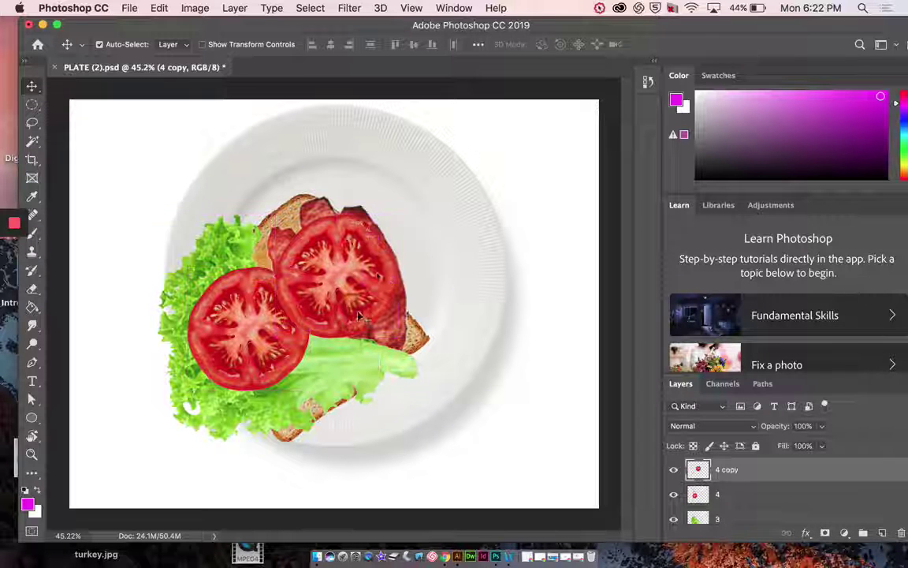